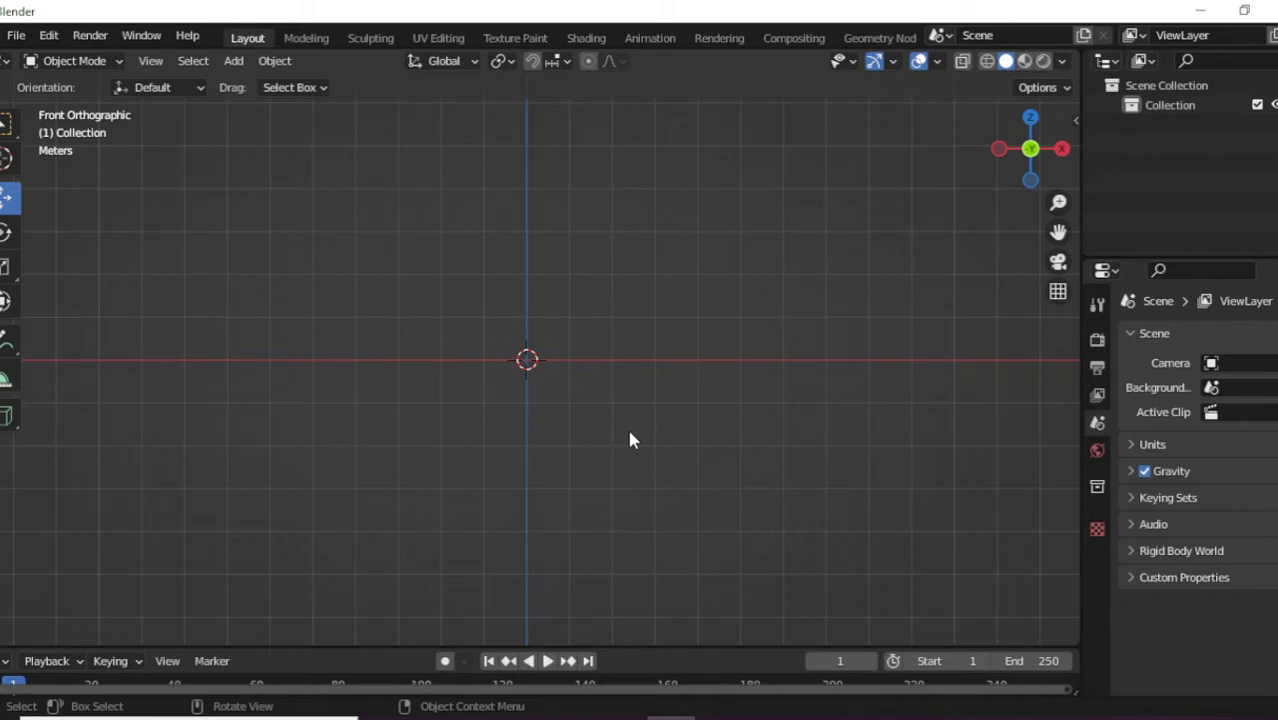
Add a cylinder mesh at the origin from the Add > Mesh menu.
{"action": "left_click", "coordinate": [223, 66]}
{"action": "left_click", "coordinate": [236, 62]}
{"action": "mouse_move", "coordinate": [280, 80]}
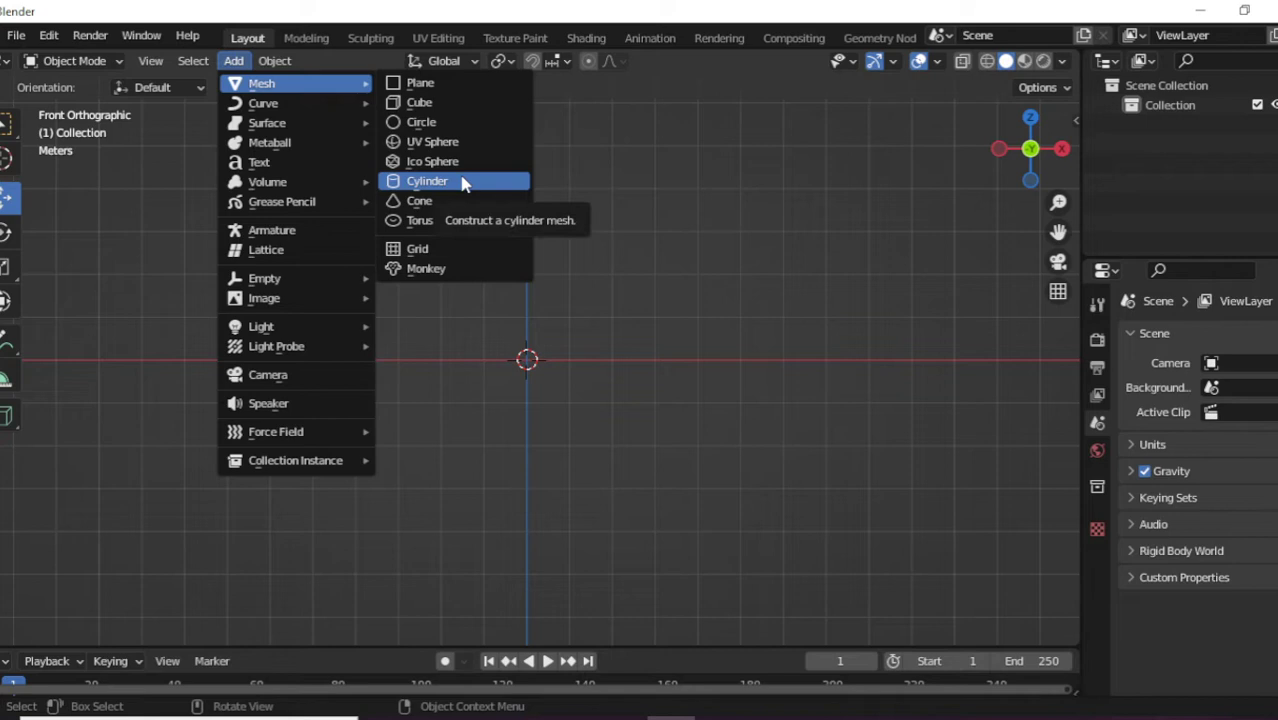
{"action": "left_click", "coordinate": [235, 61]}
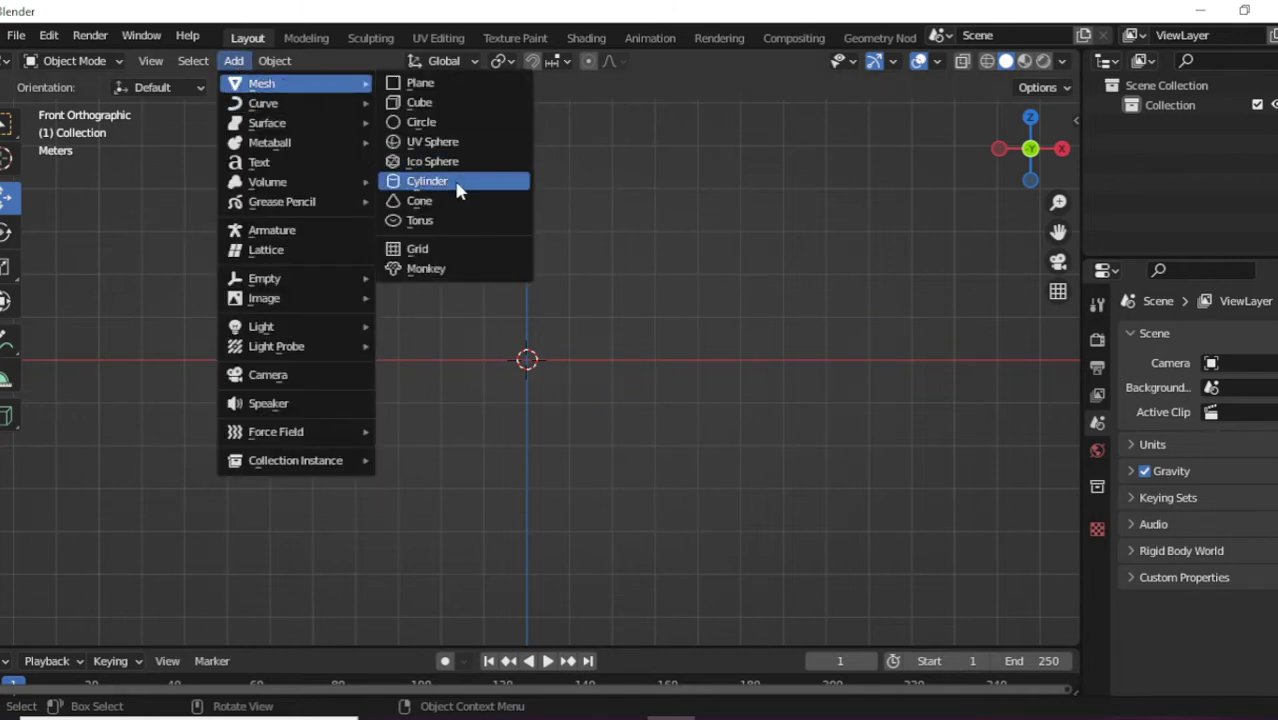
{"action": "left_click", "coordinate": [458, 187]}
Set the new cylinder's Vertices to 8 in the Add Cylinder panel.
{"action": "left_click", "coordinate": [134, 631]}
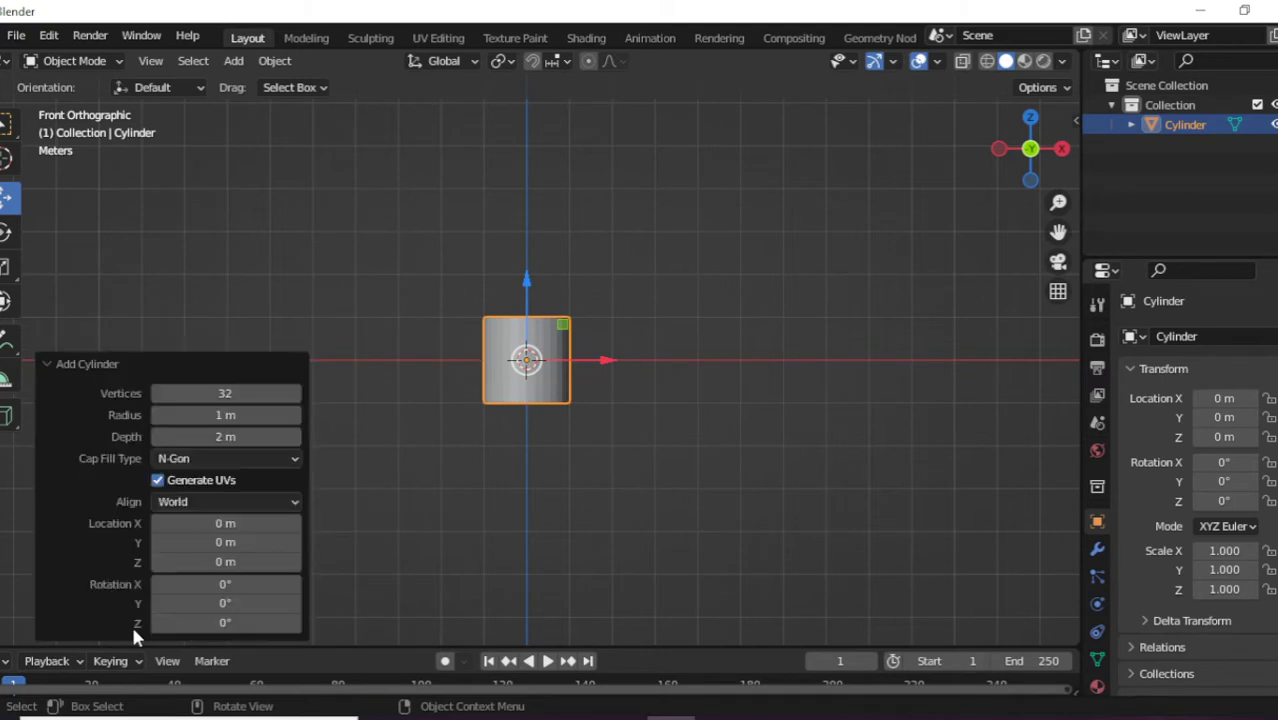
{"action": "left_click", "coordinate": [200, 392]}
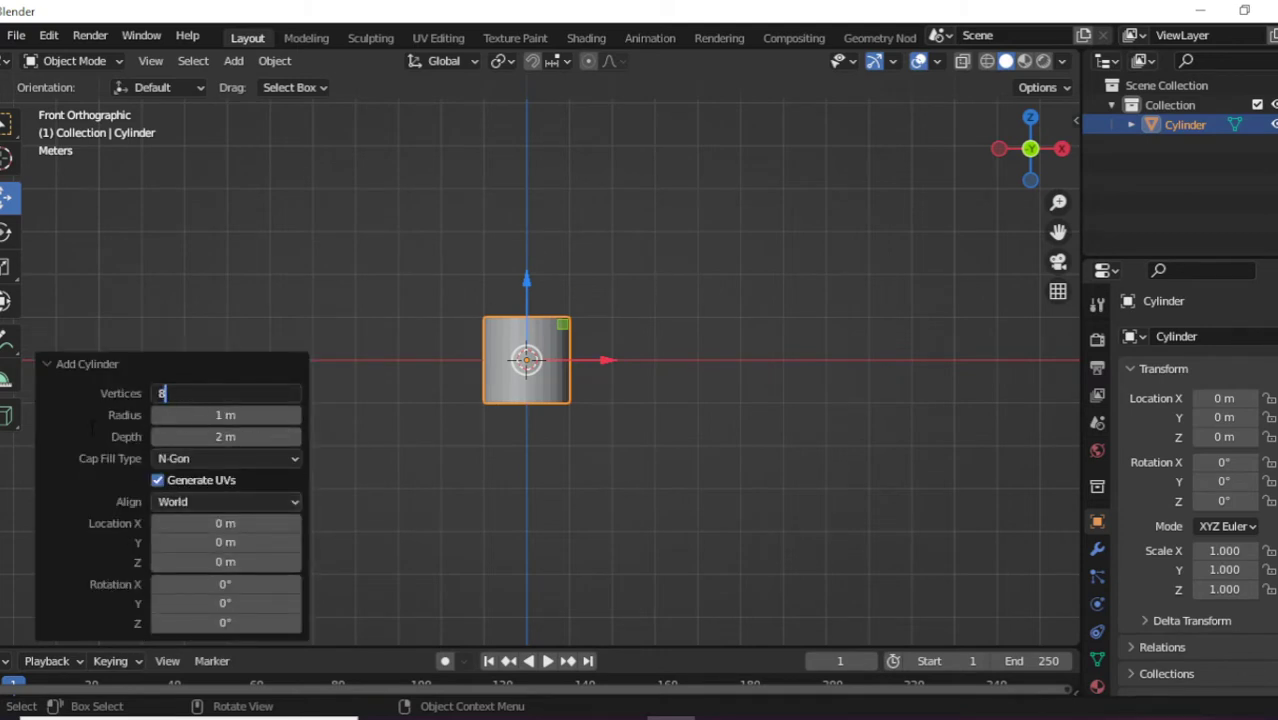
{"action": "type", "text": "8"}
{"action": "key", "text": "Return"}
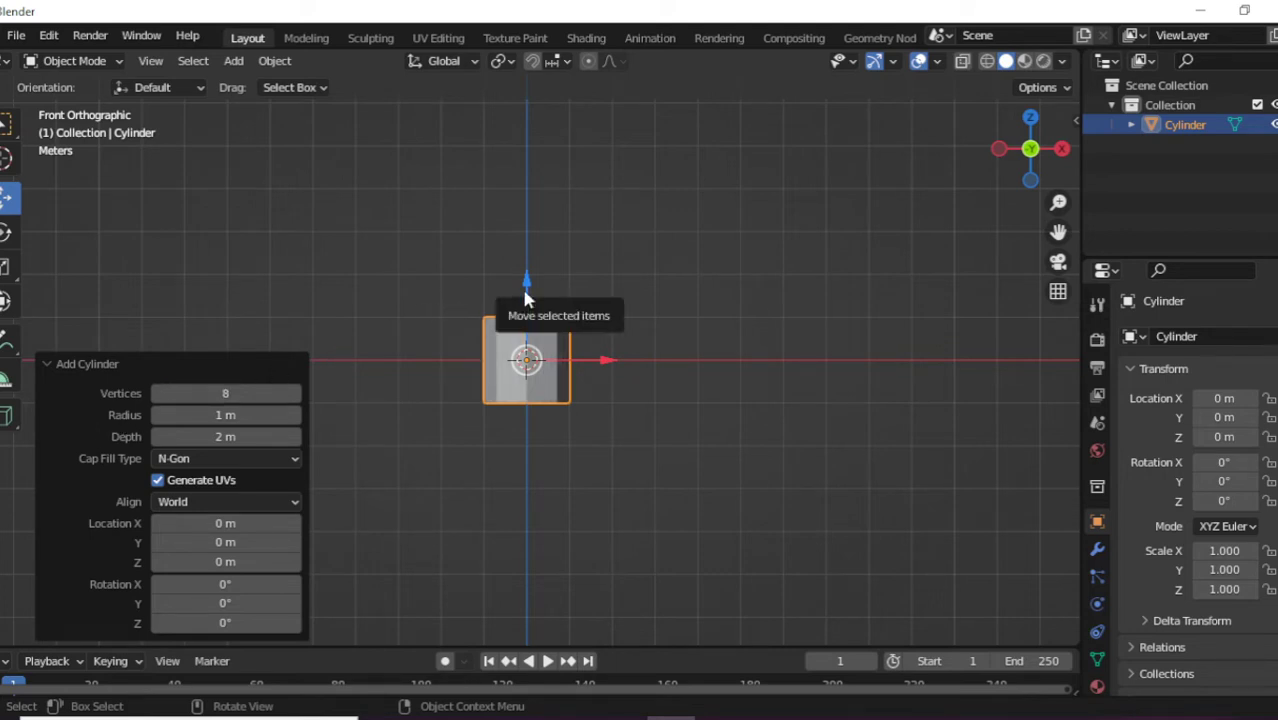
Scale the octagonal cylinder uniformly to 2.426 and raise it to Z 2.411 m.
{"action": "left_click_drag", "start_coordinate": [527, 300], "coordinate": [531, 243]}
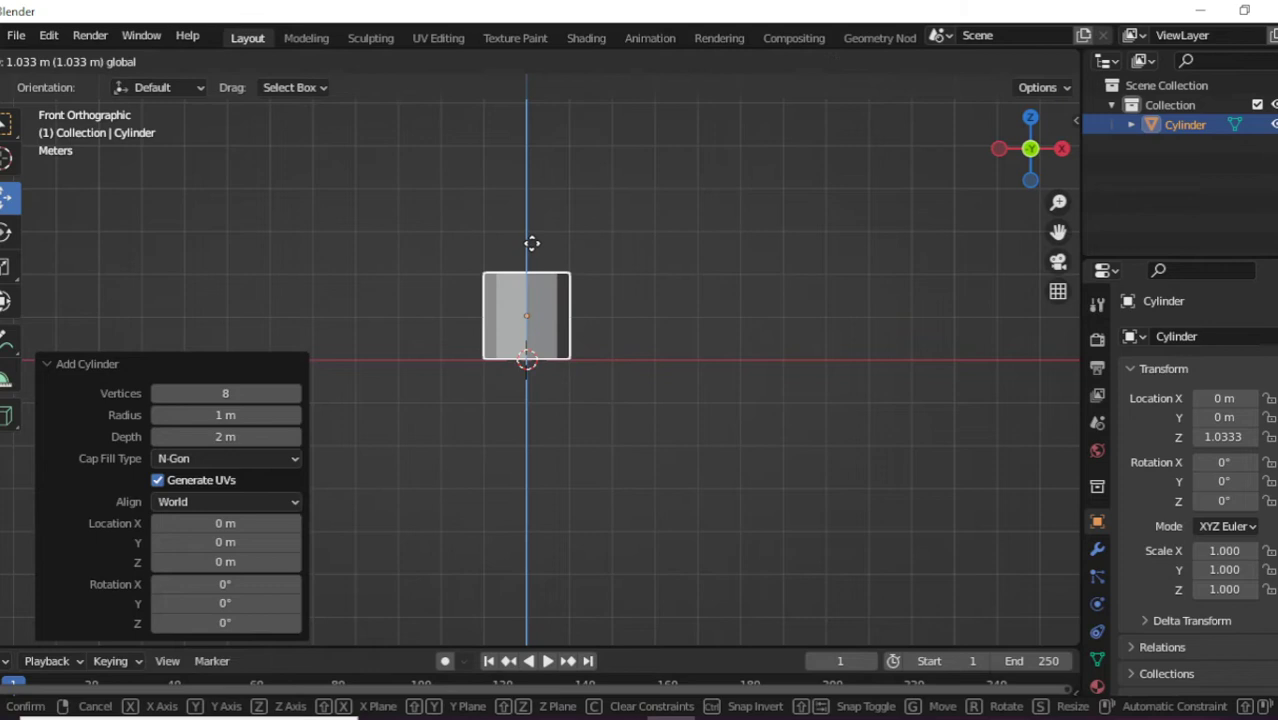
{"action": "key", "text": "s"}
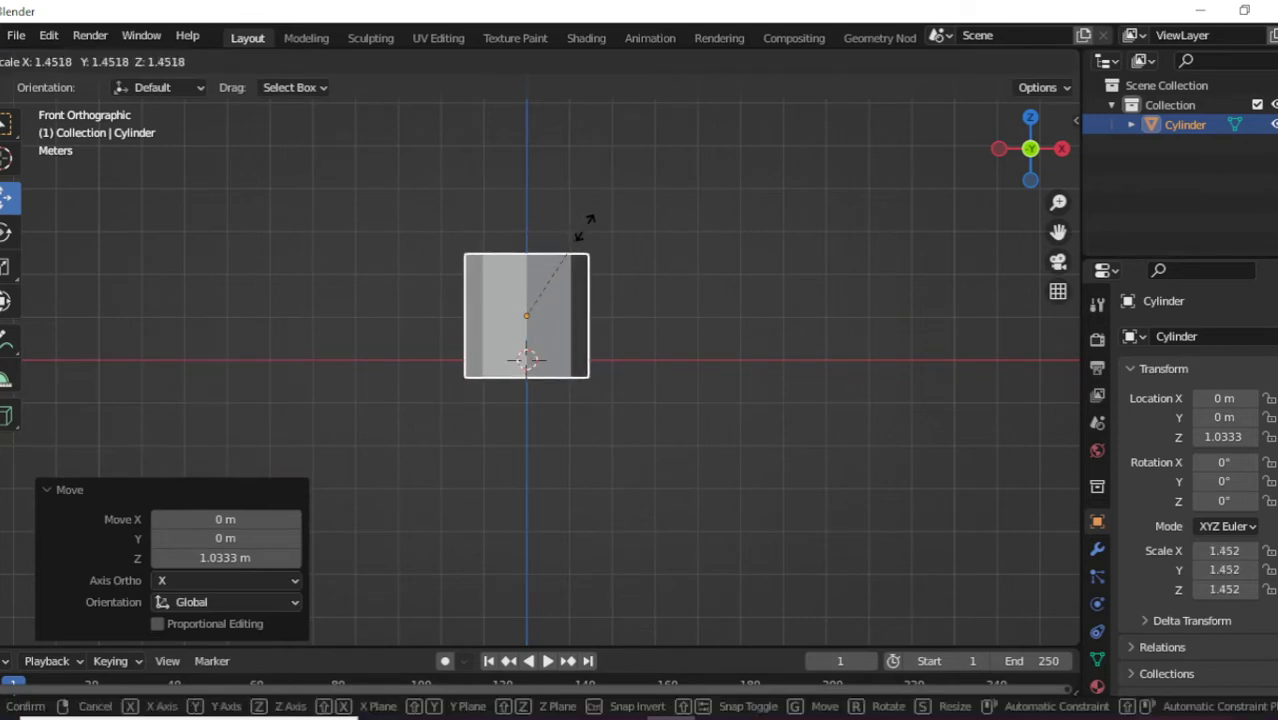
{"action": "left_click", "coordinate": [654, 183]}
{"action": "left_click_drag", "start_coordinate": [527, 258], "coordinate": [537, 203]}
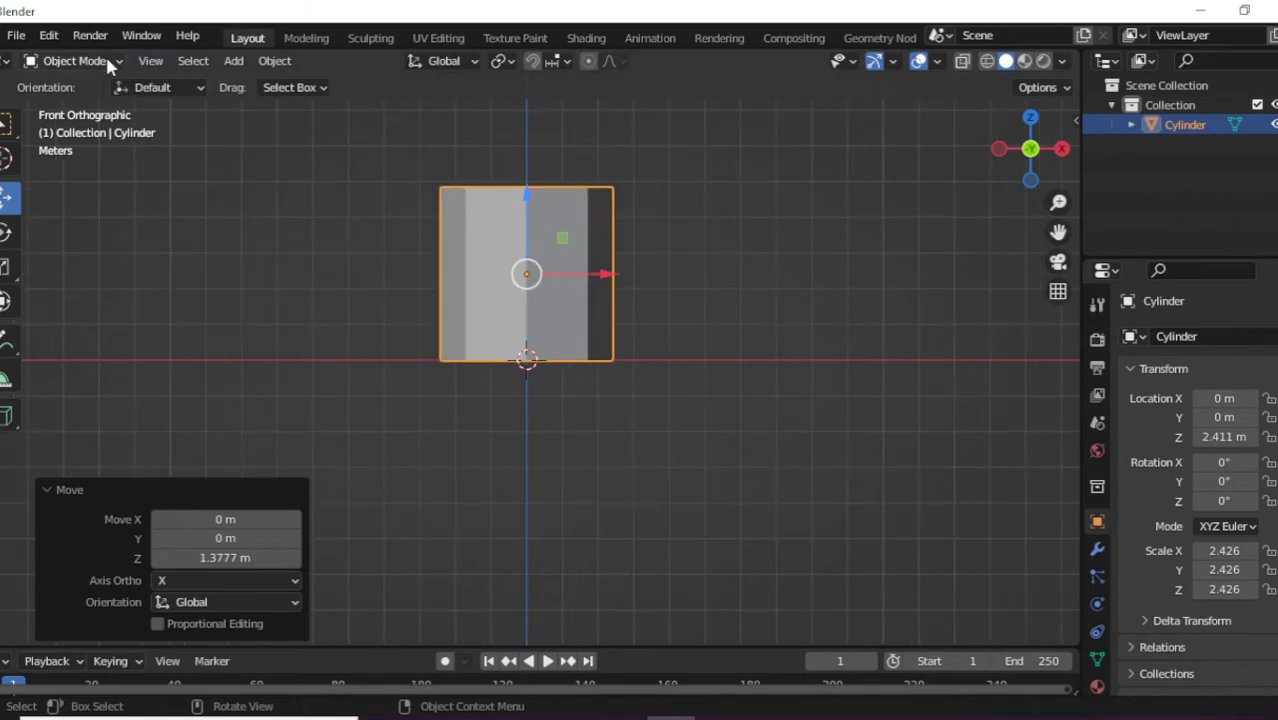
Enter Edit Mode with face select and the move tool, then return to Object Mode in front orthographic view.
{"action": "left_click", "coordinate": [72, 61]}
{"action": "left_click", "coordinate": [73, 106]}
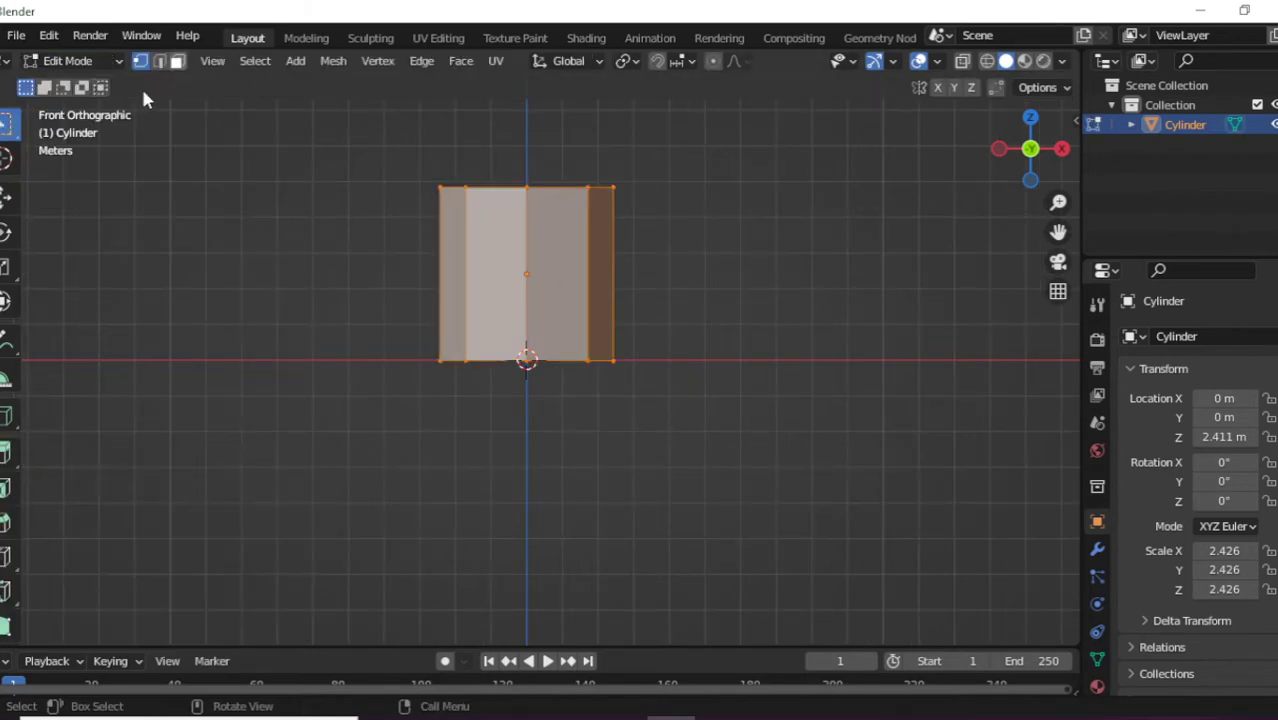
{"action": "left_click", "coordinate": [177, 61]}
{"action": "left_click", "coordinate": [5, 197]}
{"action": "middle_click_drag", "start_coordinate": [557, 230], "coordinate": [572, 256]}
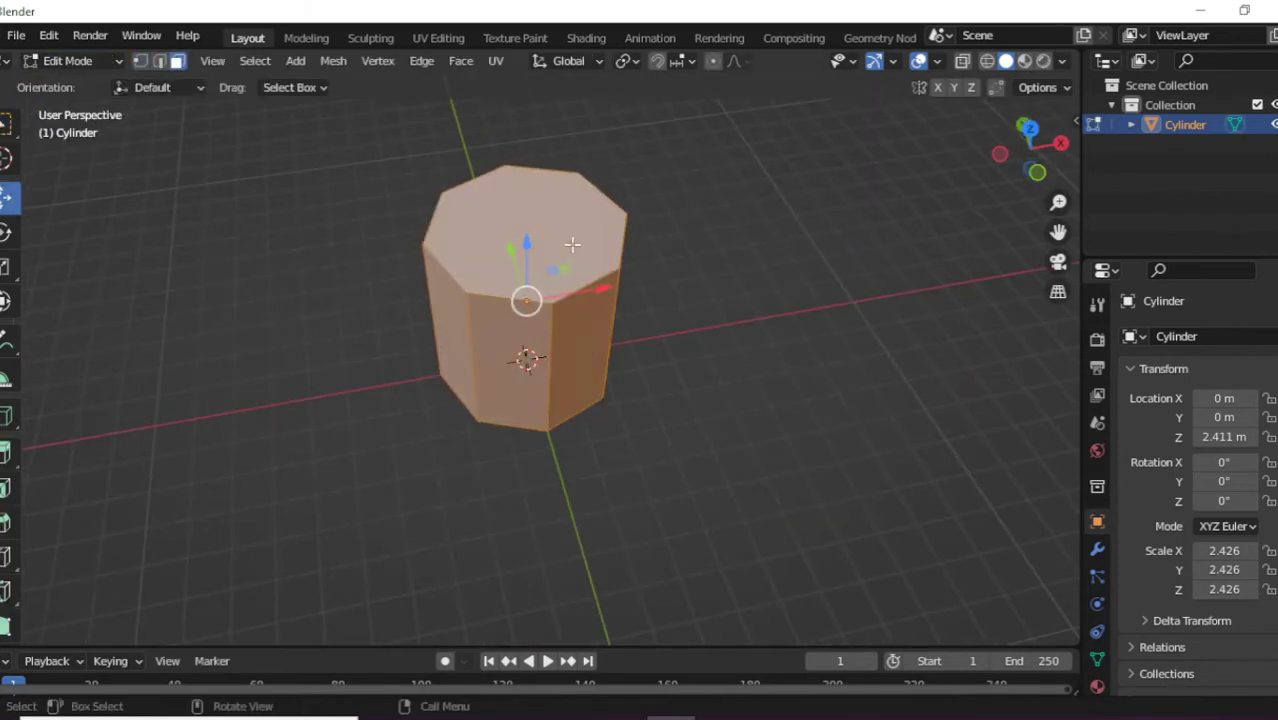
{"action": "left_click", "coordinate": [102, 60]}
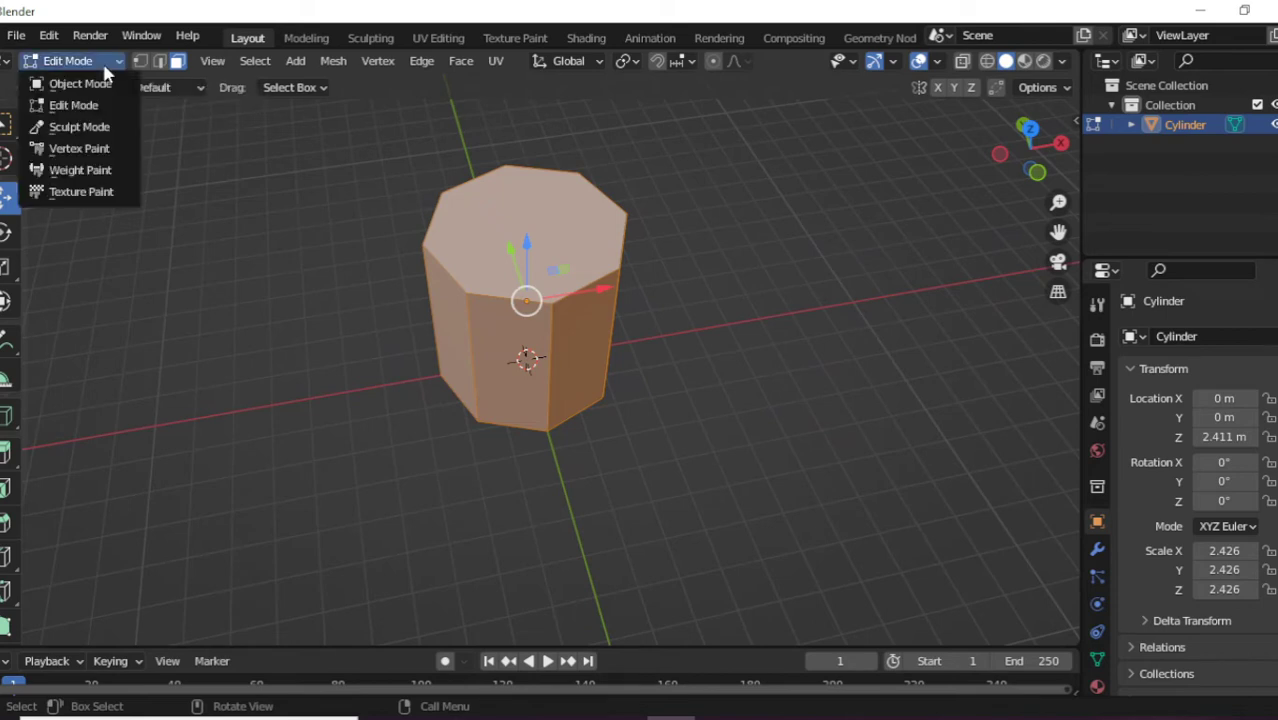
{"action": "left_click", "coordinate": [76, 83]}
{"action": "left_click", "coordinate": [1037, 172]}
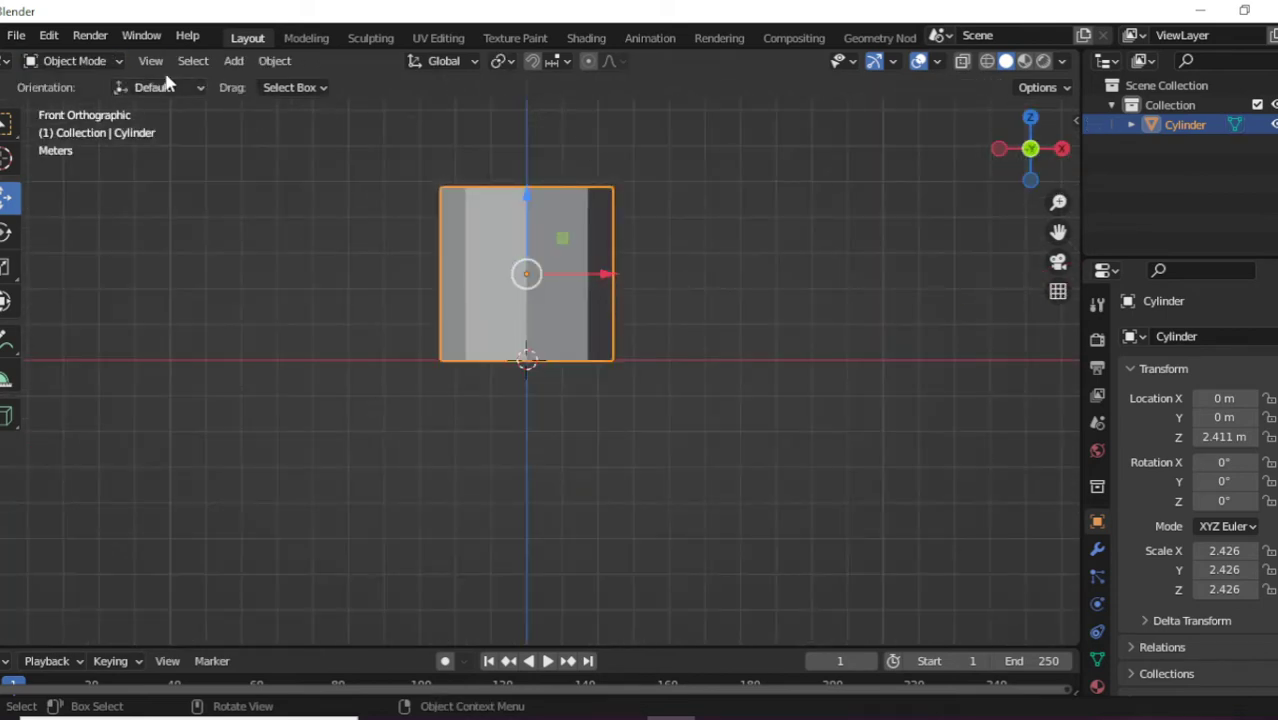
Add a second cylinder and move it along X beside the column.
{"action": "left_click", "coordinate": [233, 61]}
{"action": "mouse_move", "coordinate": [274, 89]}
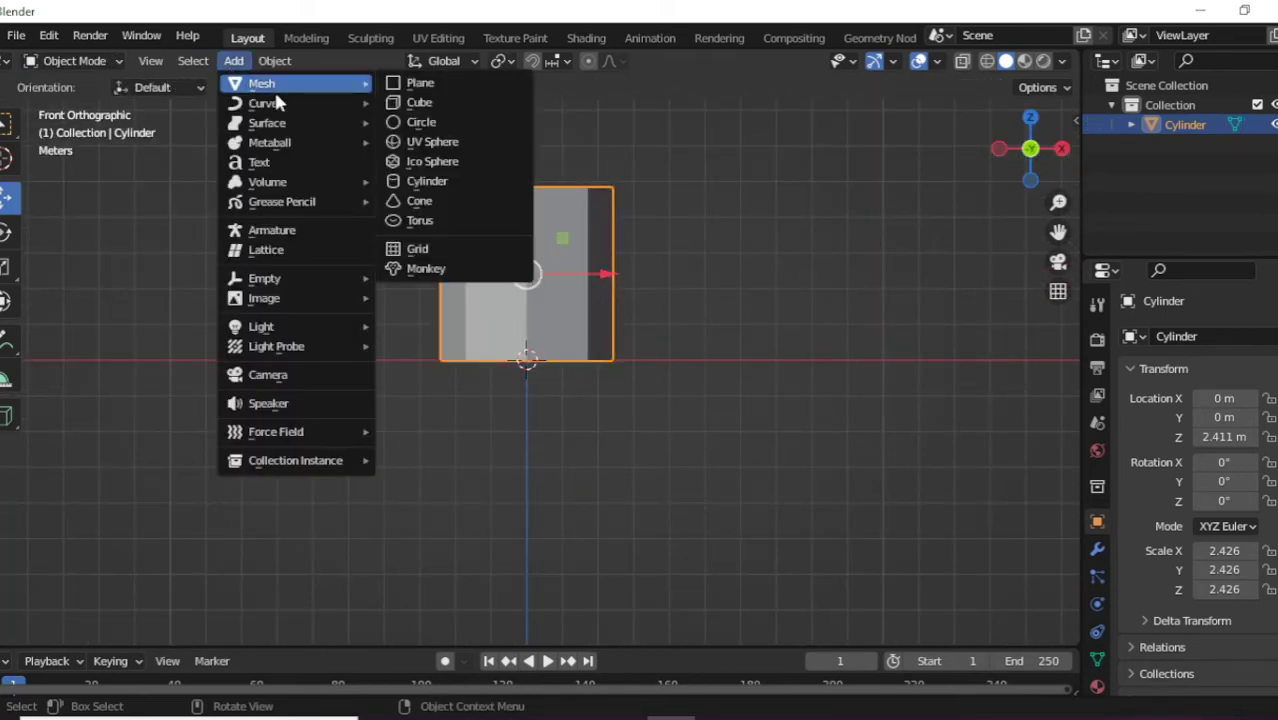
{"action": "left_click", "coordinate": [474, 177]}
{"action": "left_click_drag", "start_coordinate": [533, 303], "coordinate": [533, 241]}
{"action": "key", "text": "g"}
{"action": "key", "text": "x"}
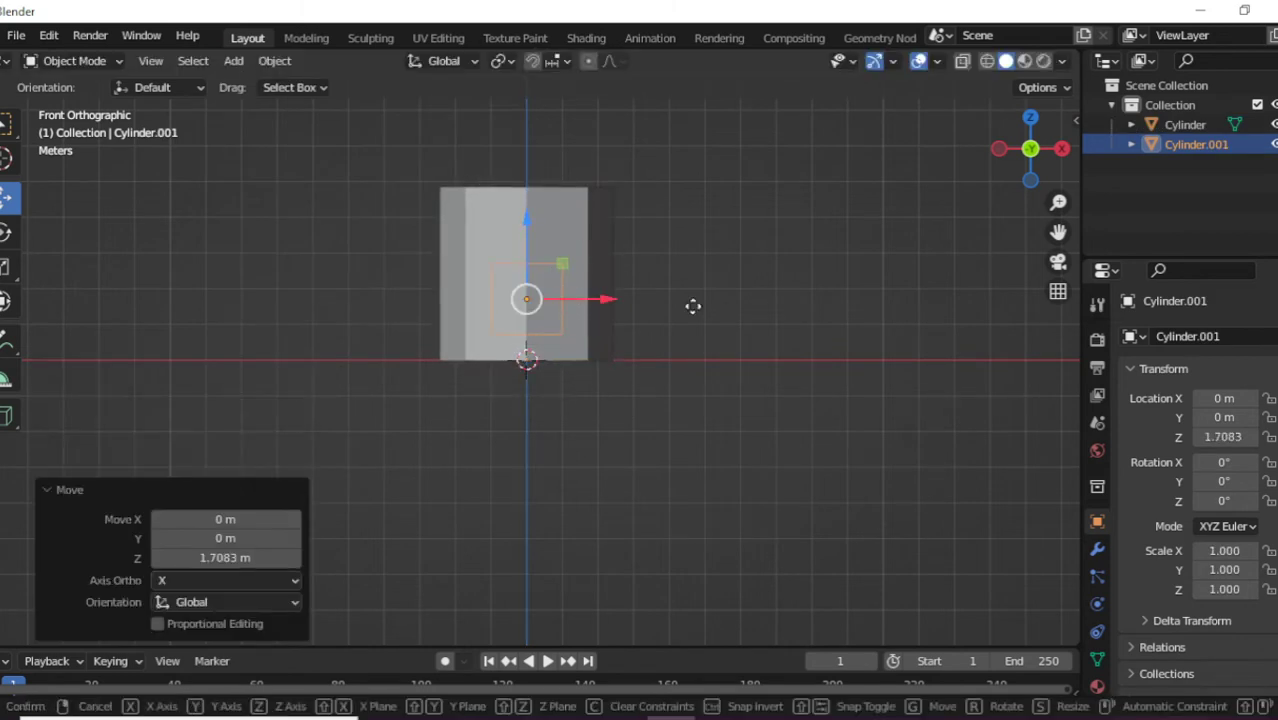
{"action": "left_click", "coordinate": [781, 335]}
Flatten the new cylinder to 0.288 on Z, scale it to 3.014, then set Z to 0.786.
{"action": "key", "text": "s"}
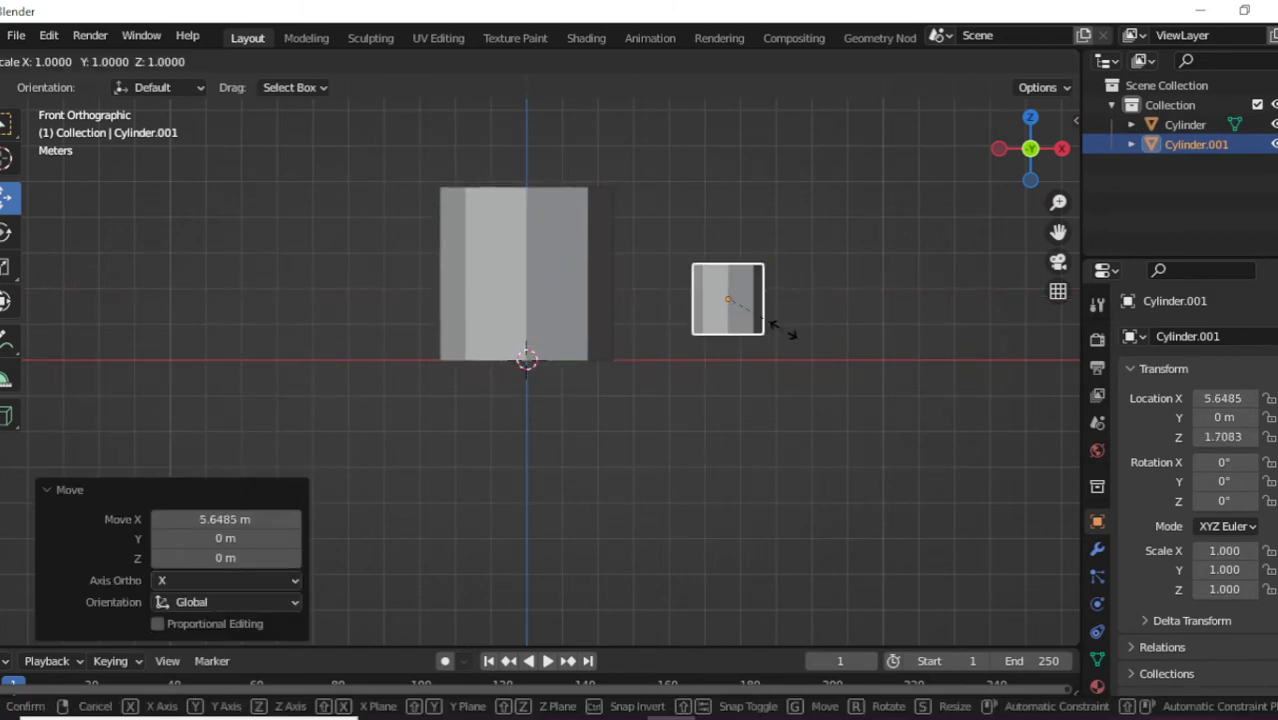
{"action": "key", "text": "z"}
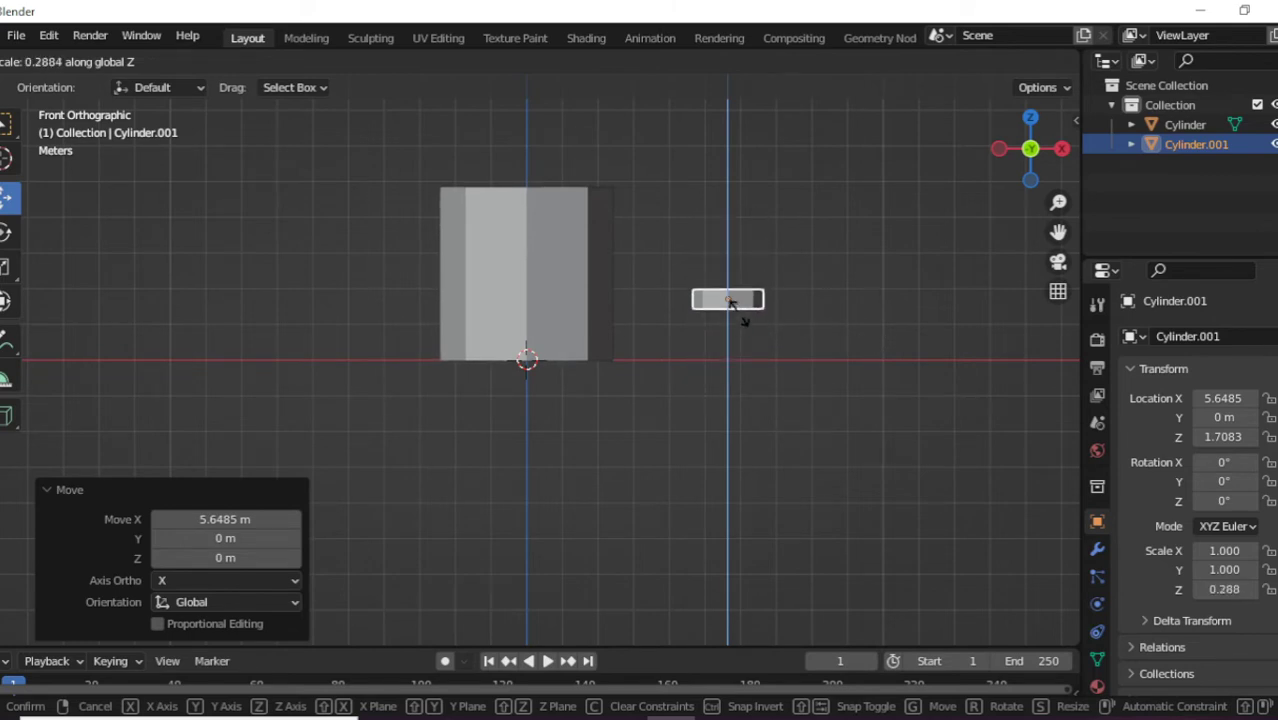
{"action": "left_click", "coordinate": [730, 303]}
{"action": "key", "text": "s"}
{"action": "left_click", "coordinate": [799, 345]}
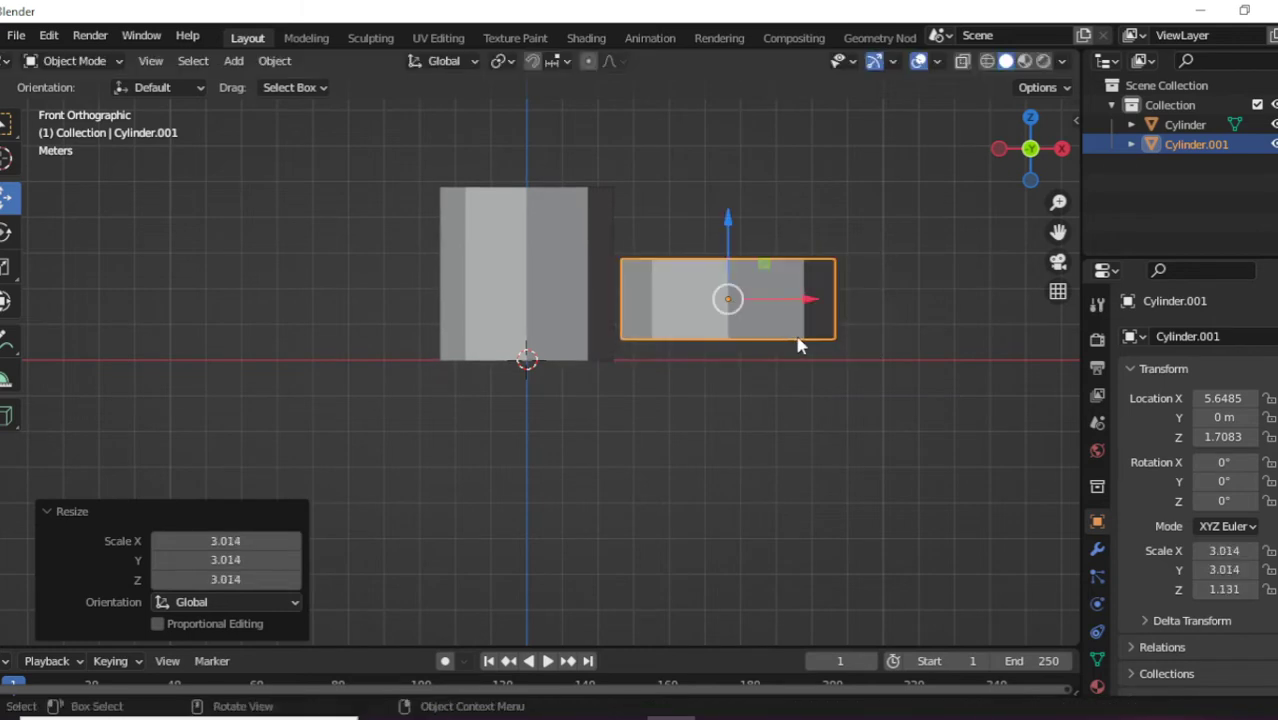
{"action": "key", "text": "s"}
{"action": "key", "text": "z"}
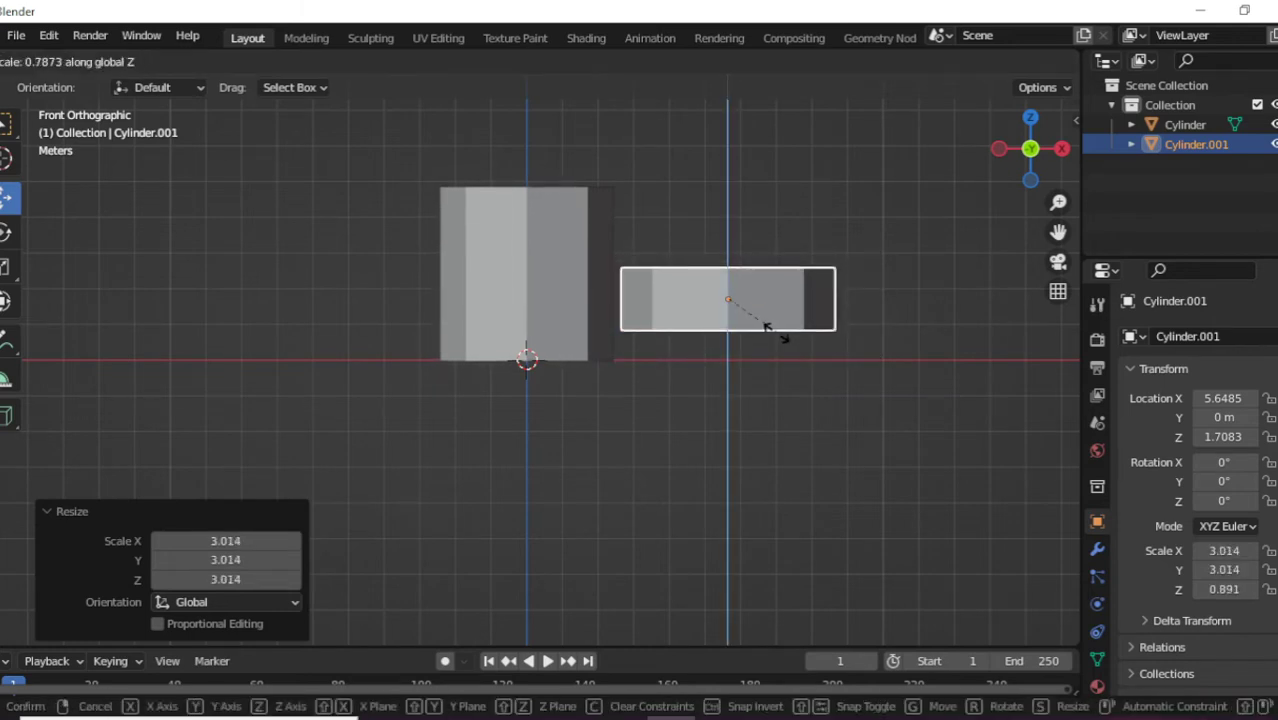
{"action": "left_click", "coordinate": [776, 333]}
Raise the cap along Z to 5.0975 m and center it over the column on X.
{"action": "key", "text": "g"}
{"action": "key", "text": "z"}
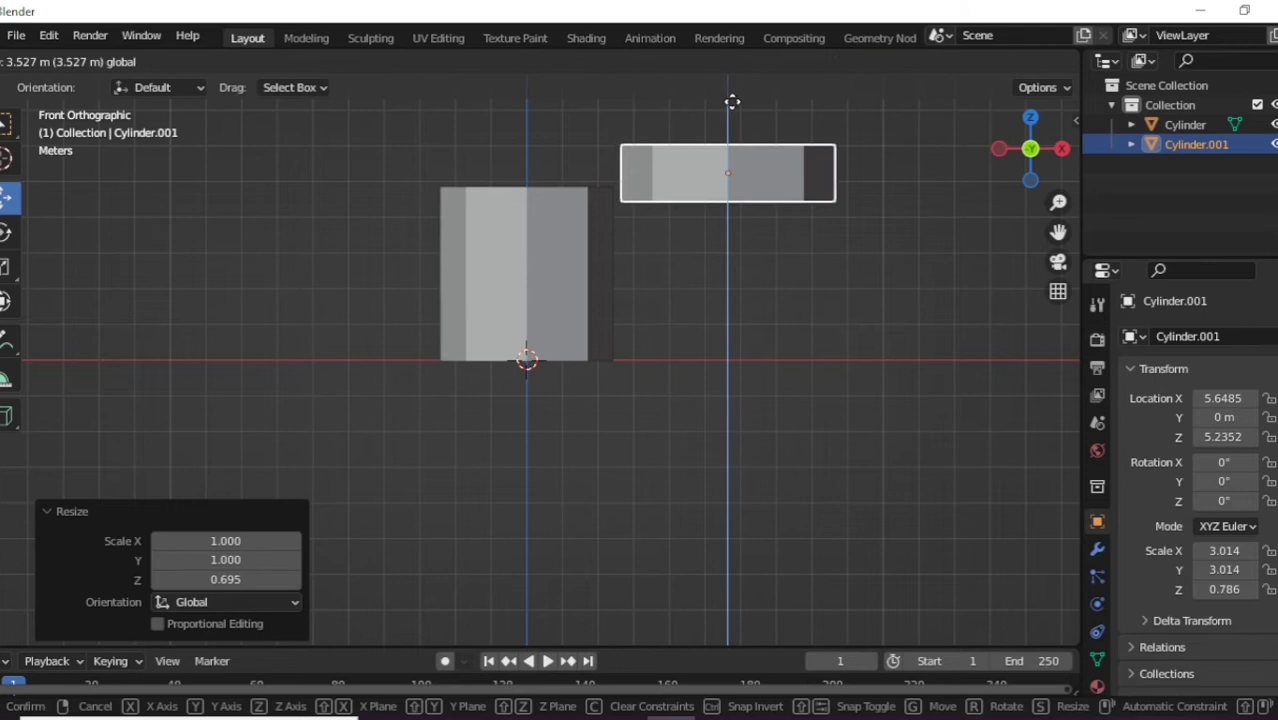
{"action": "left_click", "coordinate": [731, 108]}
{"action": "key", "text": "g"}
{"action": "key", "text": "x"}
{"action": "left_click", "coordinate": [555, 174]}
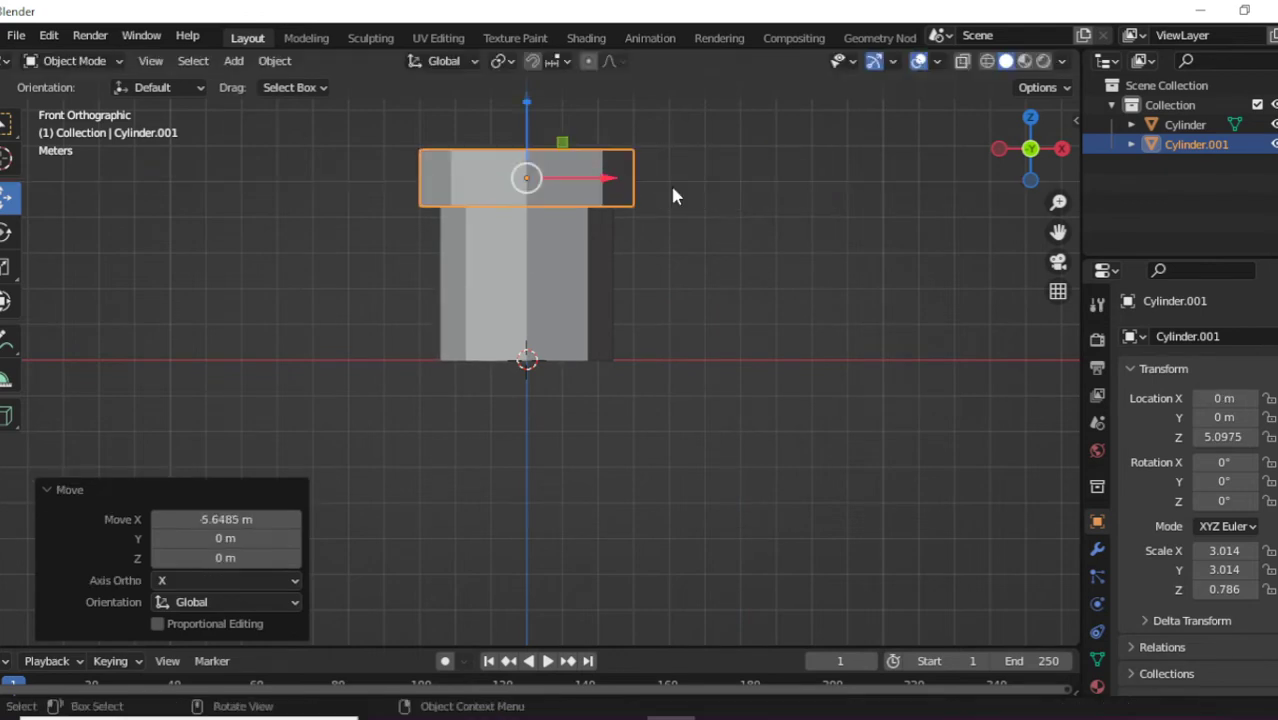
{"action": "left_click", "coordinate": [697, 265]}
{"action": "middle_click_drag", "start_coordinate": [697, 265], "coordinate": [560, 185]}
Select the cap, enter Edit Mode with face select, and switch to front orthographic view.
{"action": "left_click", "coordinate": [560, 185]}
{"action": "left_click", "coordinate": [70, 61]}
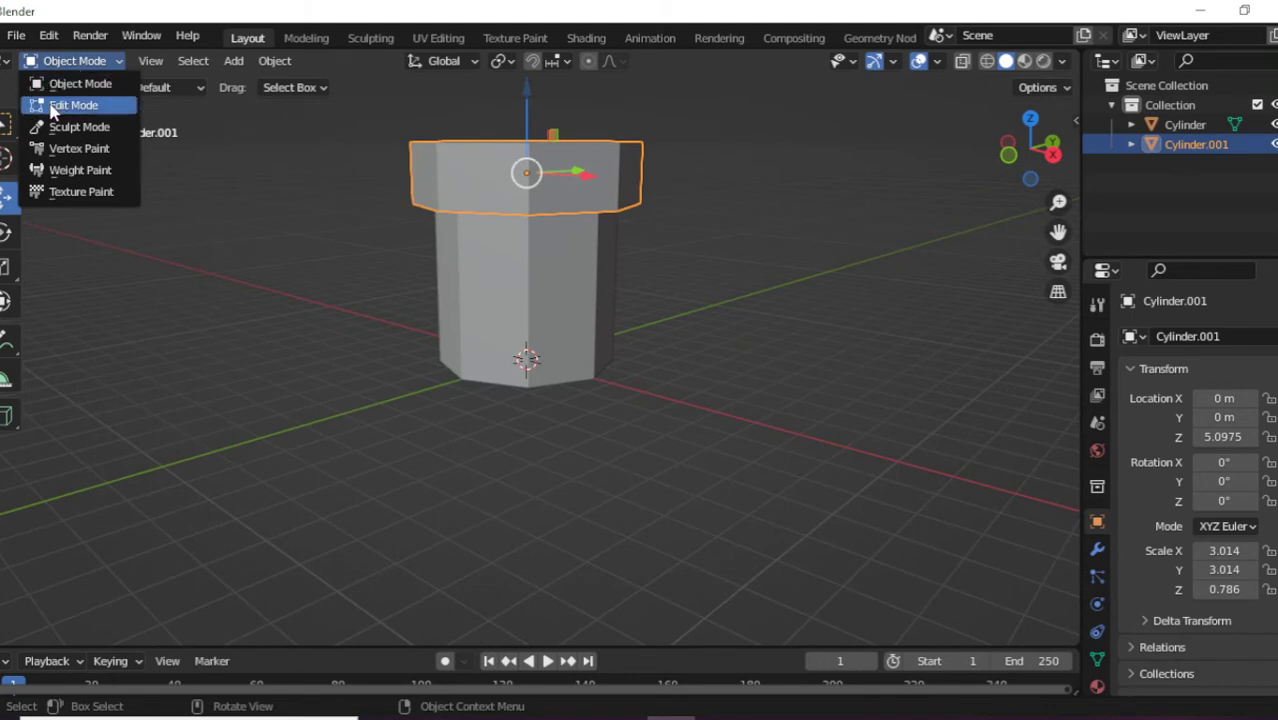
{"action": "left_click", "coordinate": [80, 84]}
{"action": "left_click", "coordinate": [177, 62]}
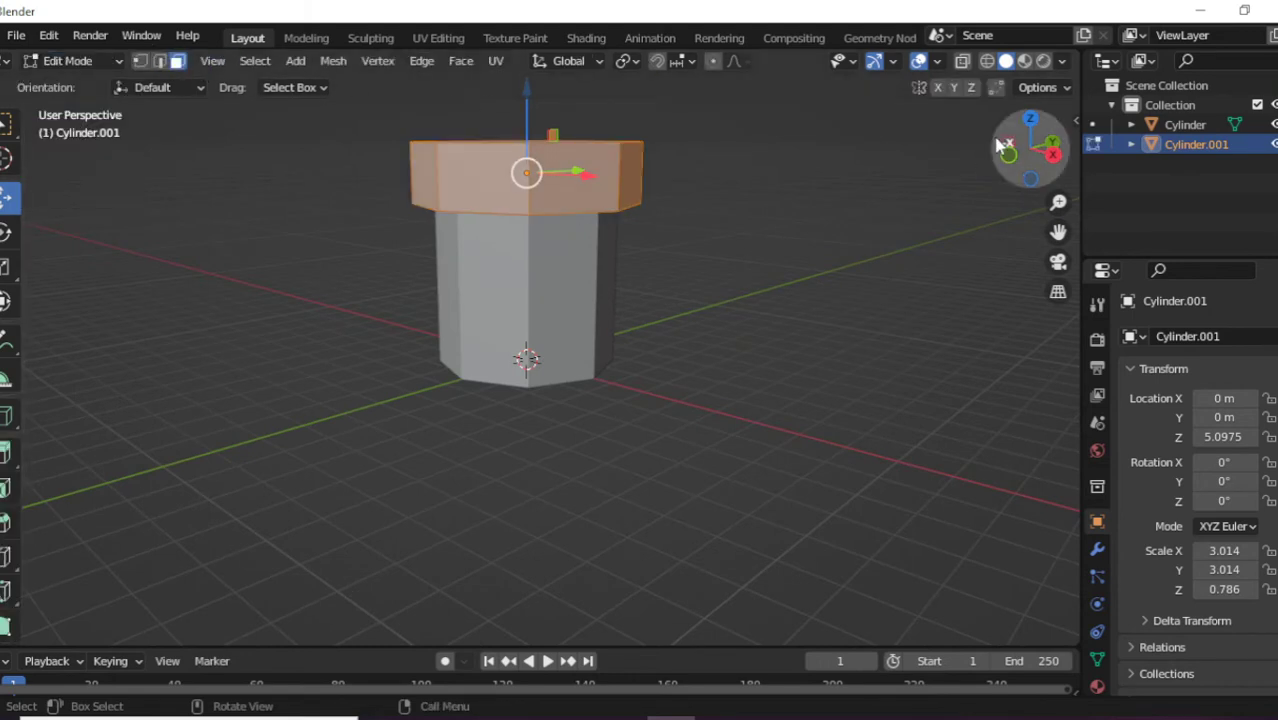
{"action": "left_click", "coordinate": [1006, 168]}
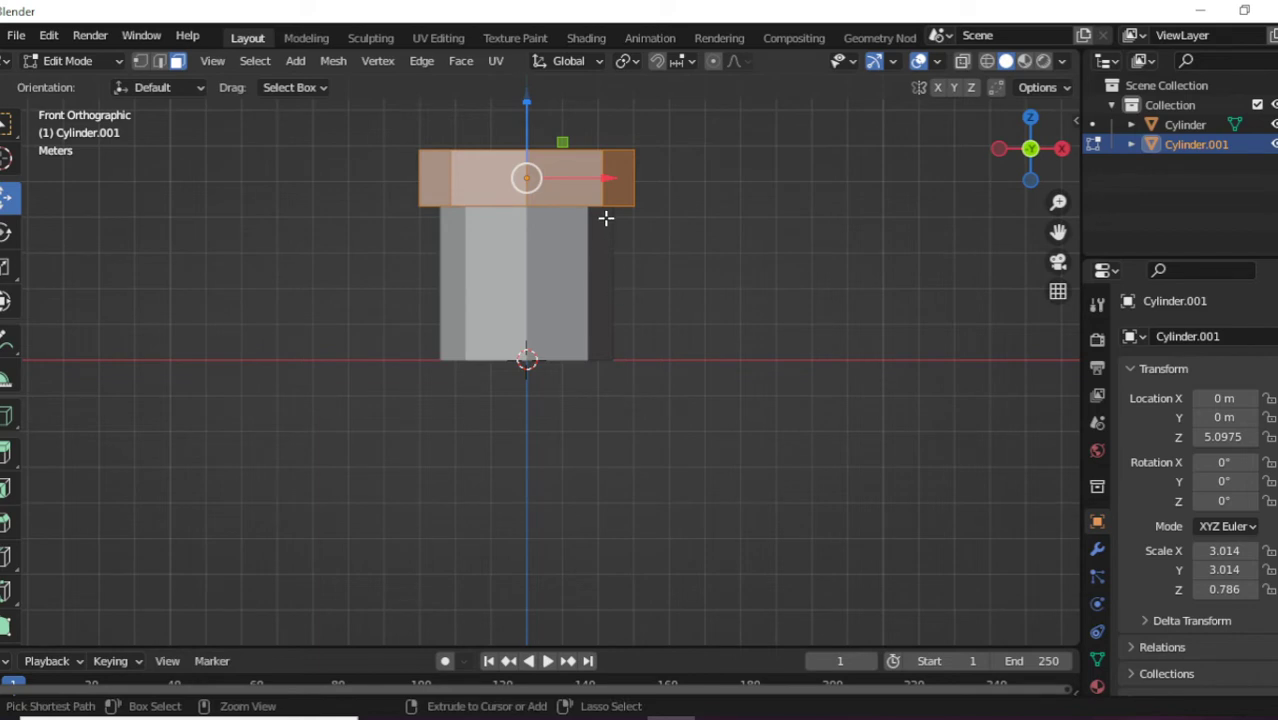
Add one centred loop cut around the middle of the cap with Ctrl+R.
{"action": "key", "text": "ctrl+r"}
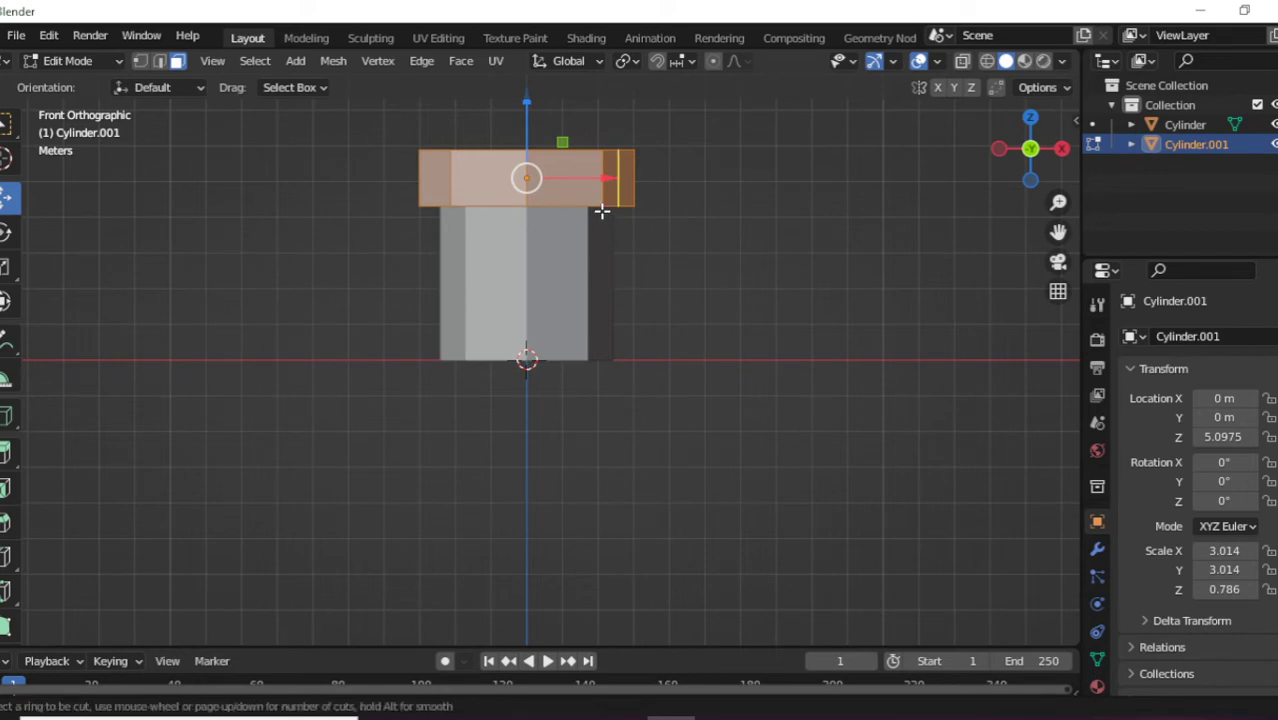
{"action": "left_click", "coordinate": [631, 185]}
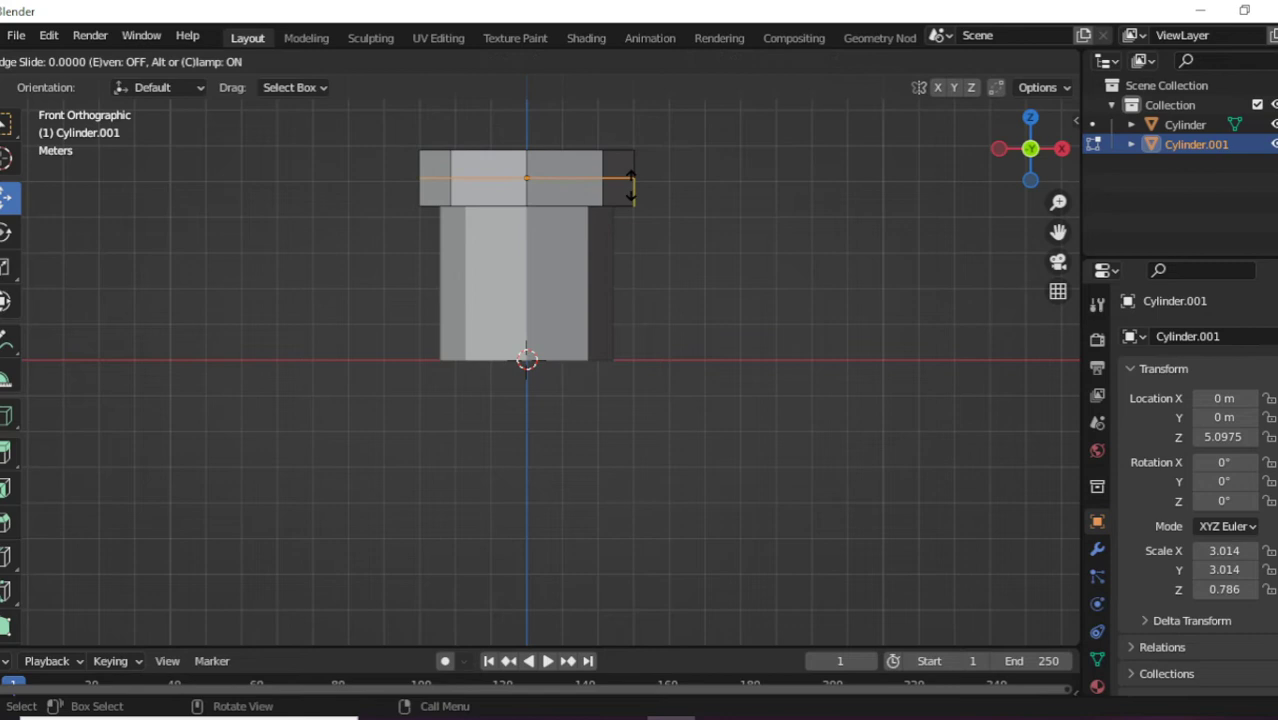
{"action": "right_click", "coordinate": [631, 186]}
{"action": "middle_click_drag", "start_coordinate": [644, 253], "coordinate": [662, 271]}
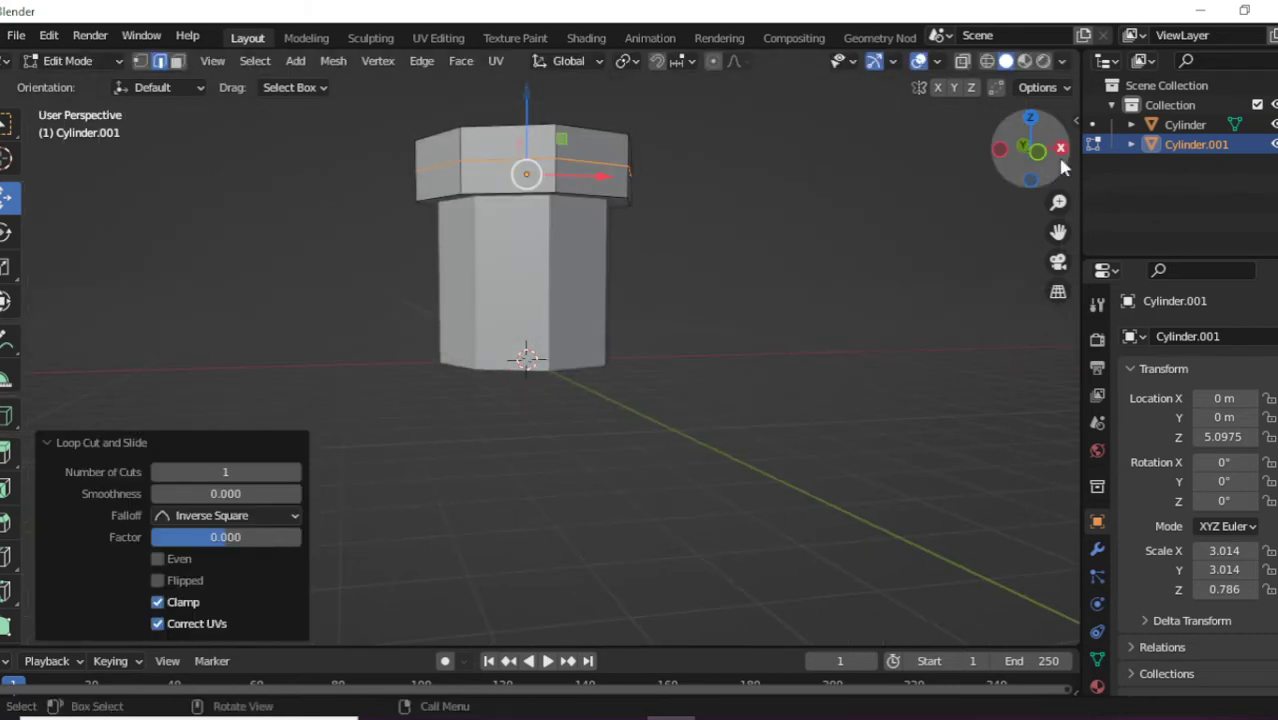
{"action": "left_click", "coordinate": [1030, 152]}
Scale the middle loop outward by about 1.0359, then return to Object Mode and deselect.
{"action": "key", "text": "s"}
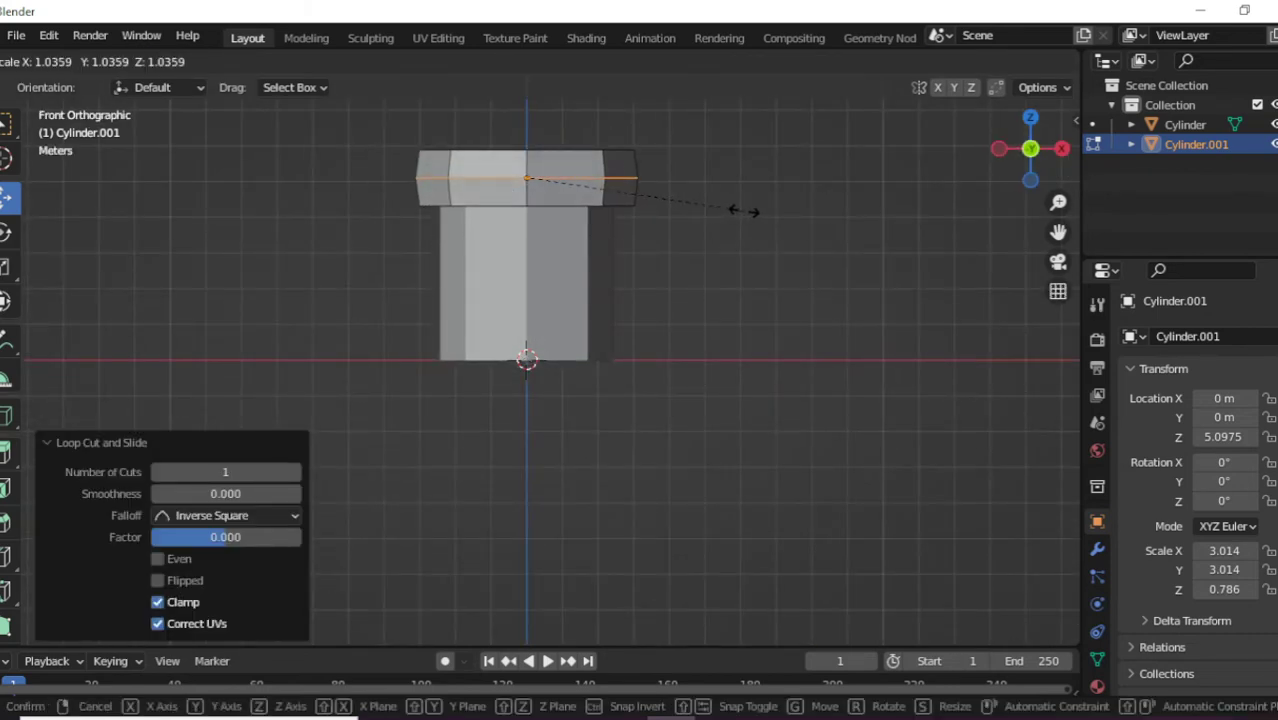
{"action": "left_click", "coordinate": [745, 211]}
{"action": "middle_click_drag", "start_coordinate": [796, 205], "coordinate": [620, 93]}
{"action": "left_click", "coordinate": [70, 61]}
{"action": "left_click", "coordinate": [40, 84]}
{"action": "left_click", "coordinate": [231, 154]}
Shade the cap smooth and enable Auto Smooth at 30° under Normals.
{"action": "left_click", "coordinate": [600, 160]}
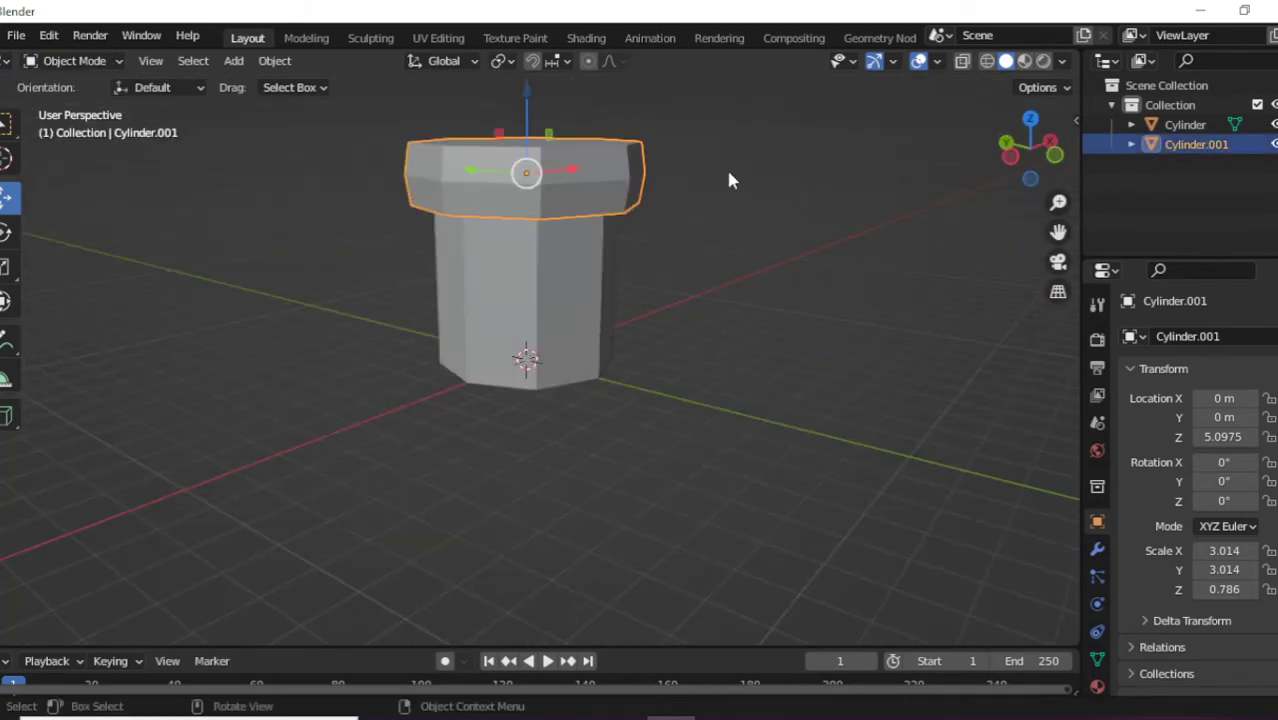
{"action": "left_click", "coordinate": [1045, 152]}
{"action": "right_click", "coordinate": [597, 167]}
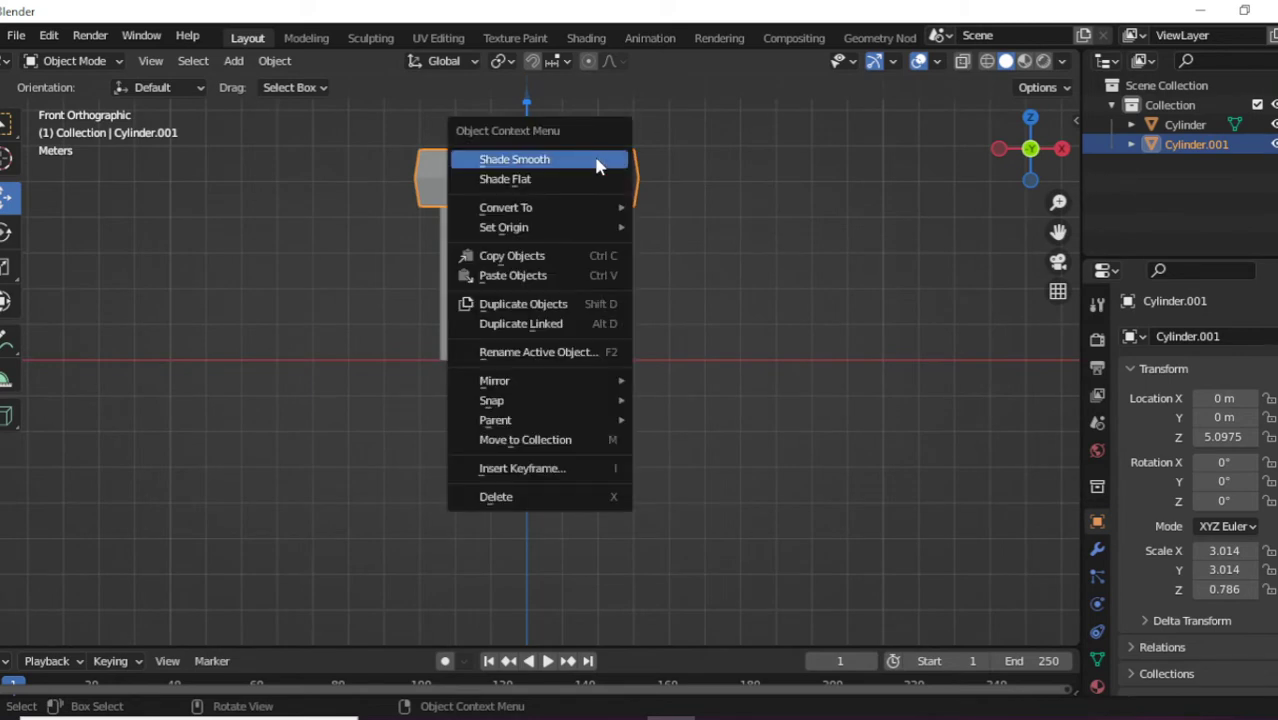
{"action": "left_click", "coordinate": [592, 162]}
{"action": "left_click", "coordinate": [1097, 660]}
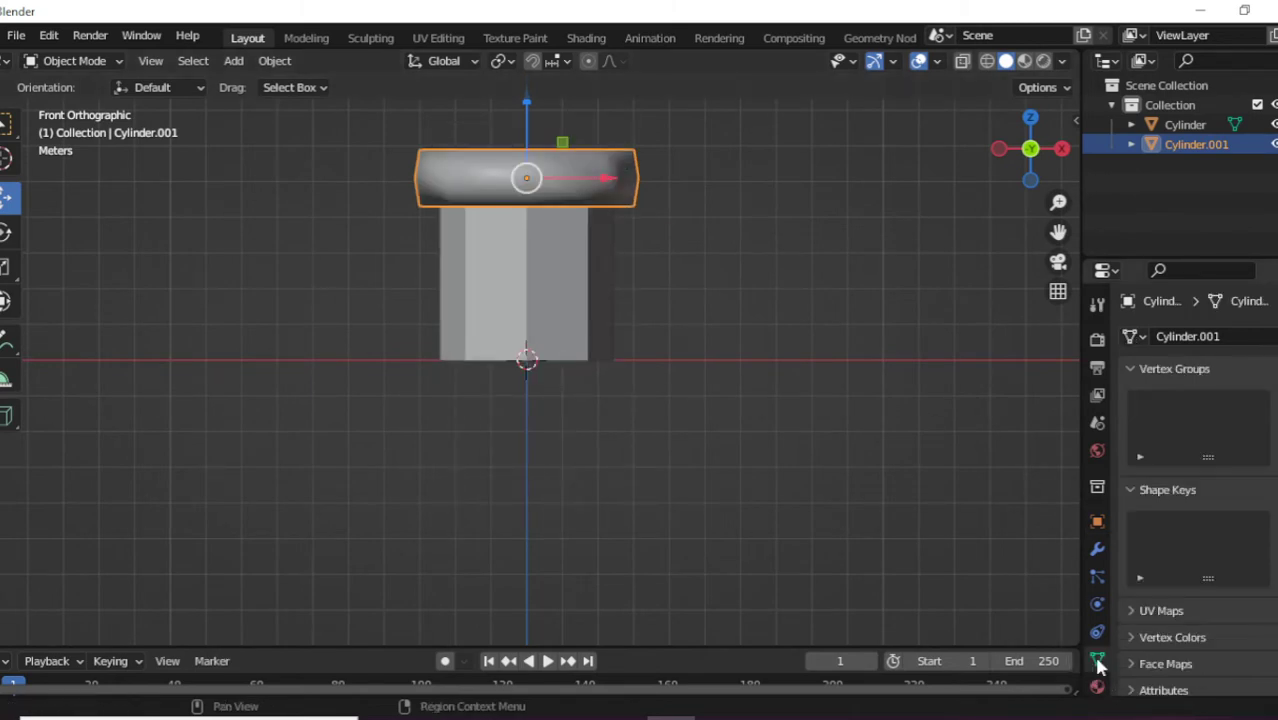
{"action": "scroll", "coordinate": [1213, 518], "scroll_direction": "down", "scroll_amount": 2}
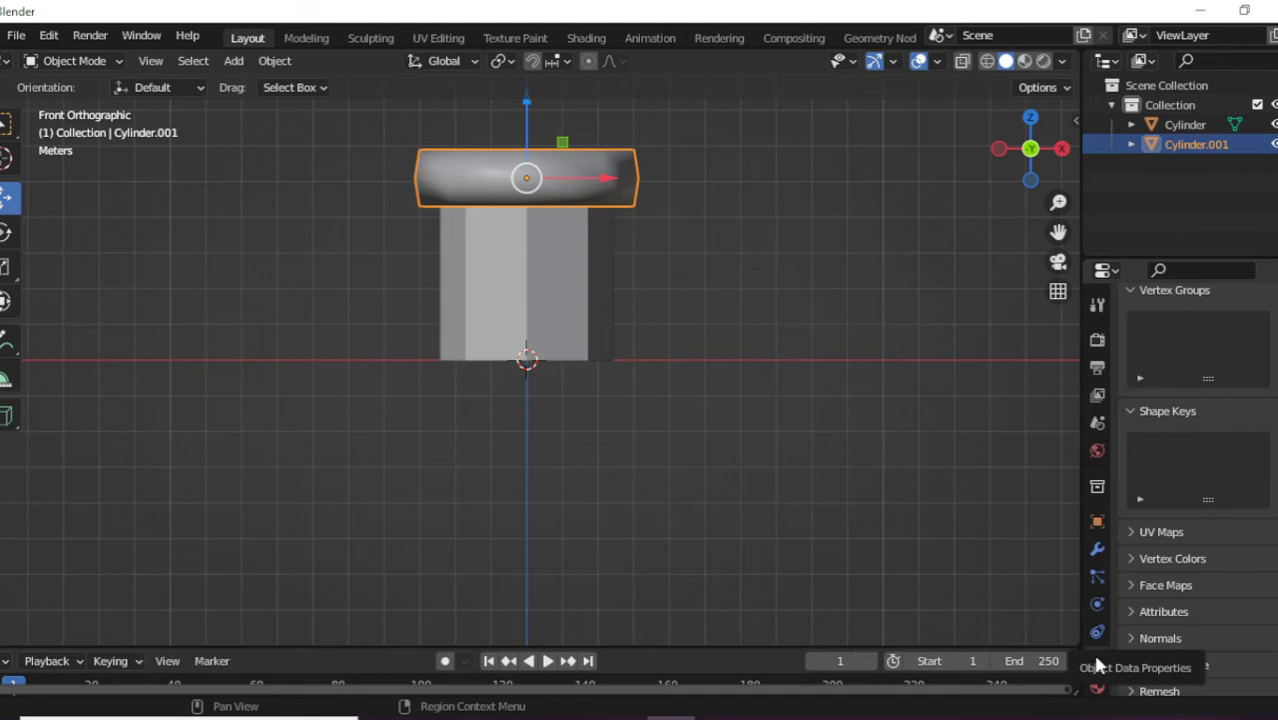
{"action": "left_click", "coordinate": [1158, 640]}
{"action": "scroll", "coordinate": [1180, 607], "scroll_direction": "down", "scroll_amount": 2}
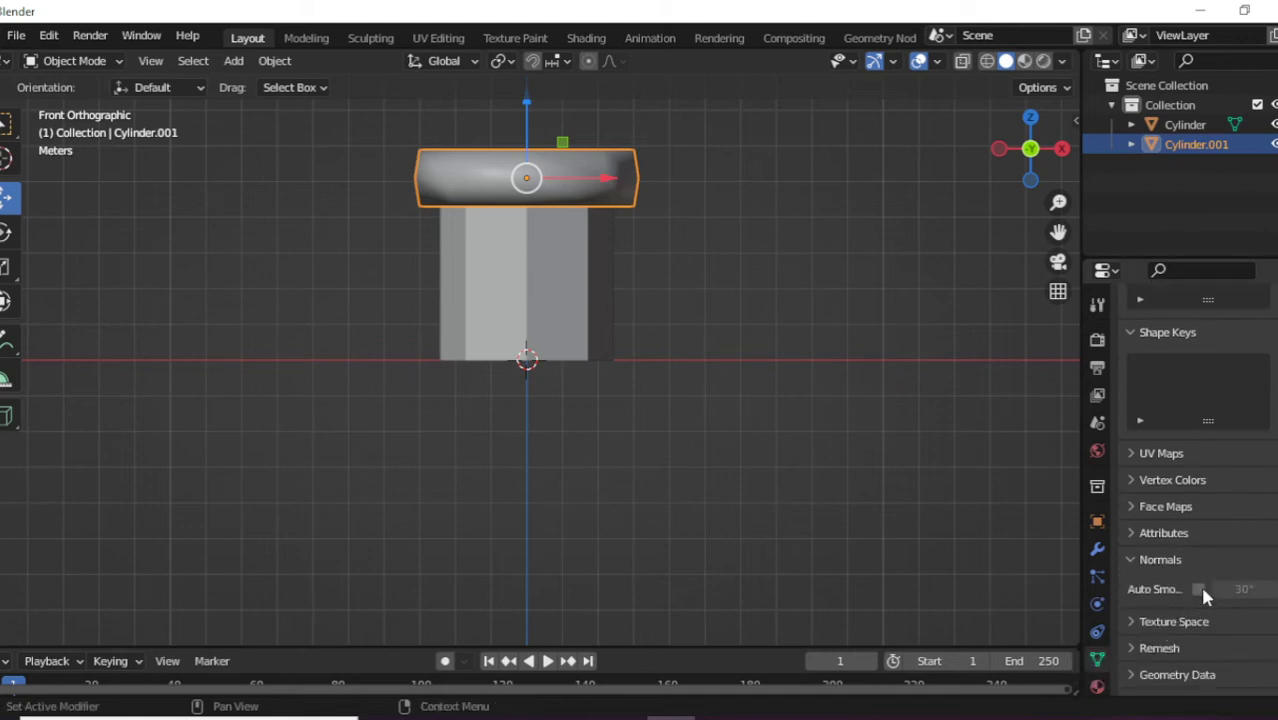
{"action": "left_click", "coordinate": [1199, 589]}
Shade the lower column smooth and enable Auto Smooth for it too.
{"action": "left_click", "coordinate": [672, 335]}
{"action": "left_click", "coordinate": [510, 330]}
{"action": "right_click", "coordinate": [510, 330]}
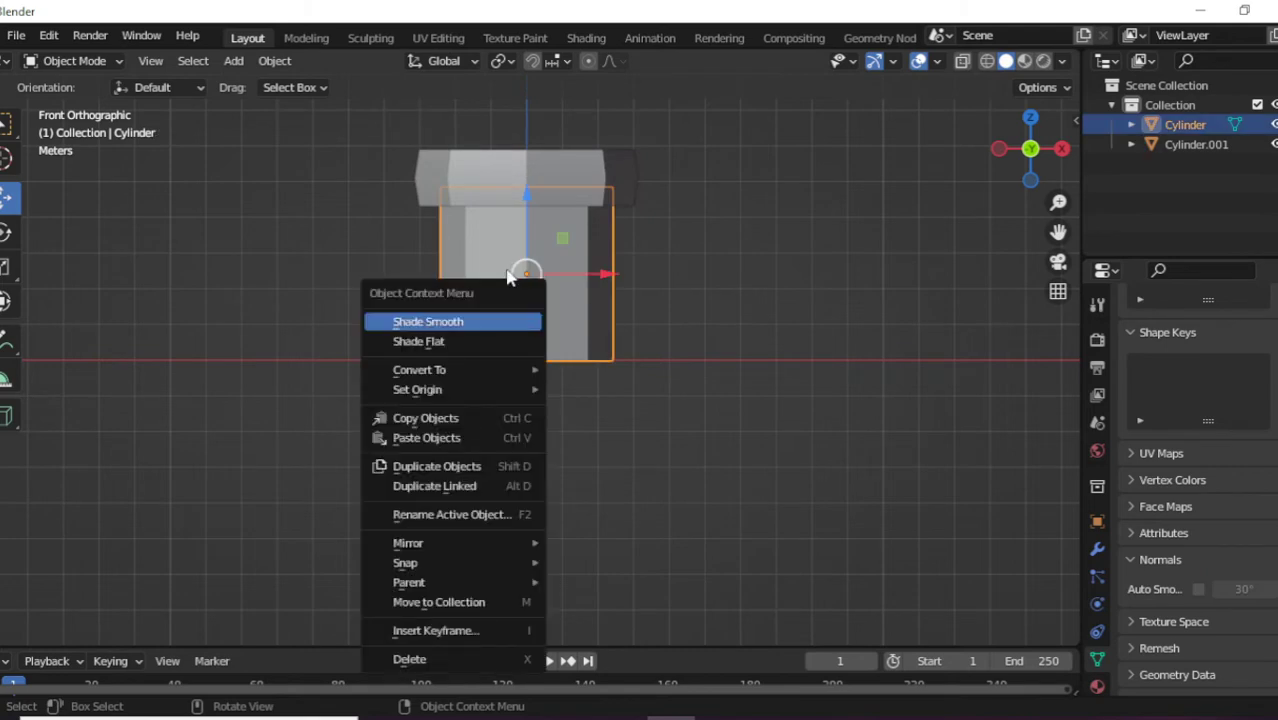
{"action": "left_click", "coordinate": [502, 322]}
{"action": "left_click", "coordinate": [1199, 589]}
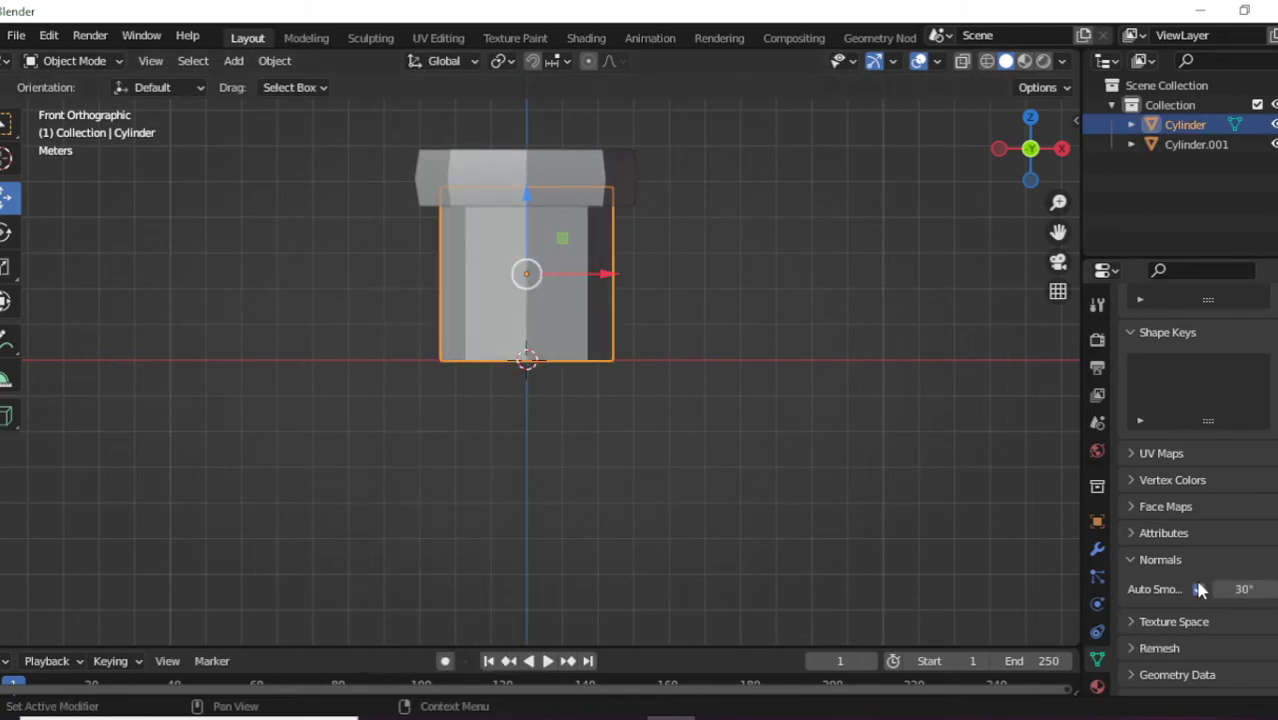
{"action": "left_click", "coordinate": [732, 450]}
Deselect everything, orbit to a lower perspective view, and select the top cap.
{"action": "left_click", "coordinate": [475, 279]}
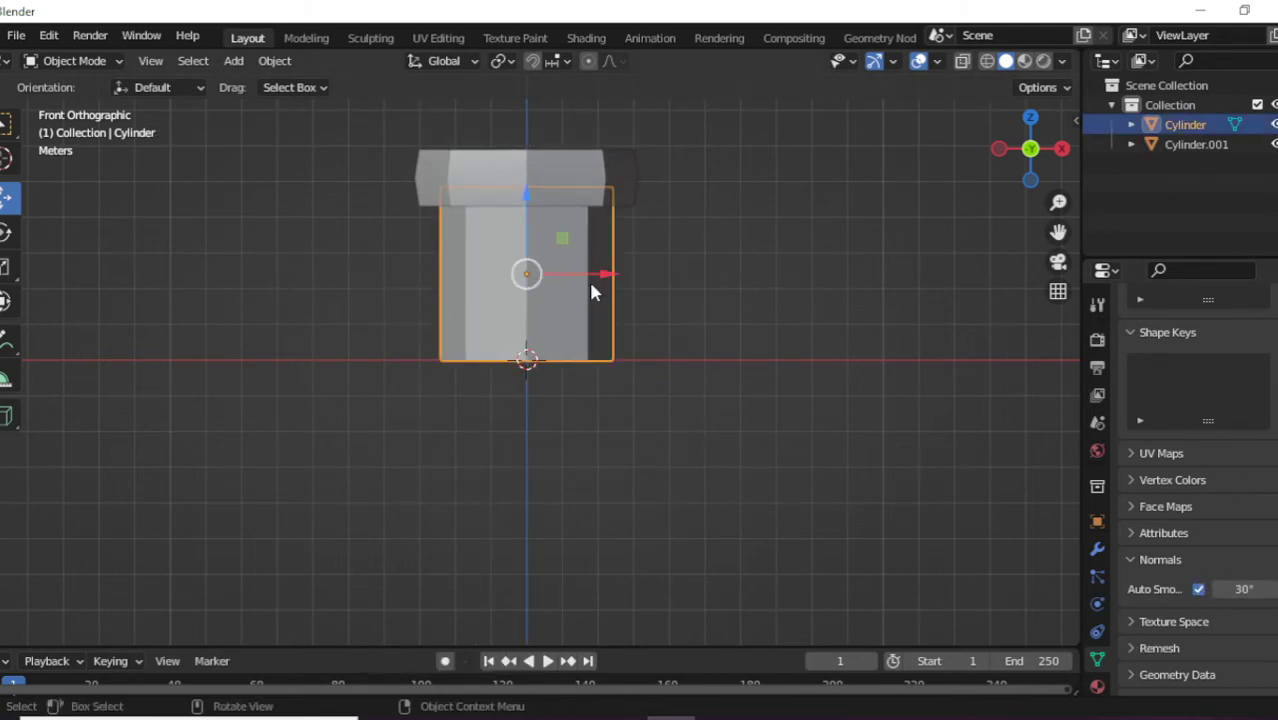
{"action": "key", "text": "alt+a"}
{"action": "middle_click_drag", "start_coordinate": [585, 305], "coordinate": [539, 274]}
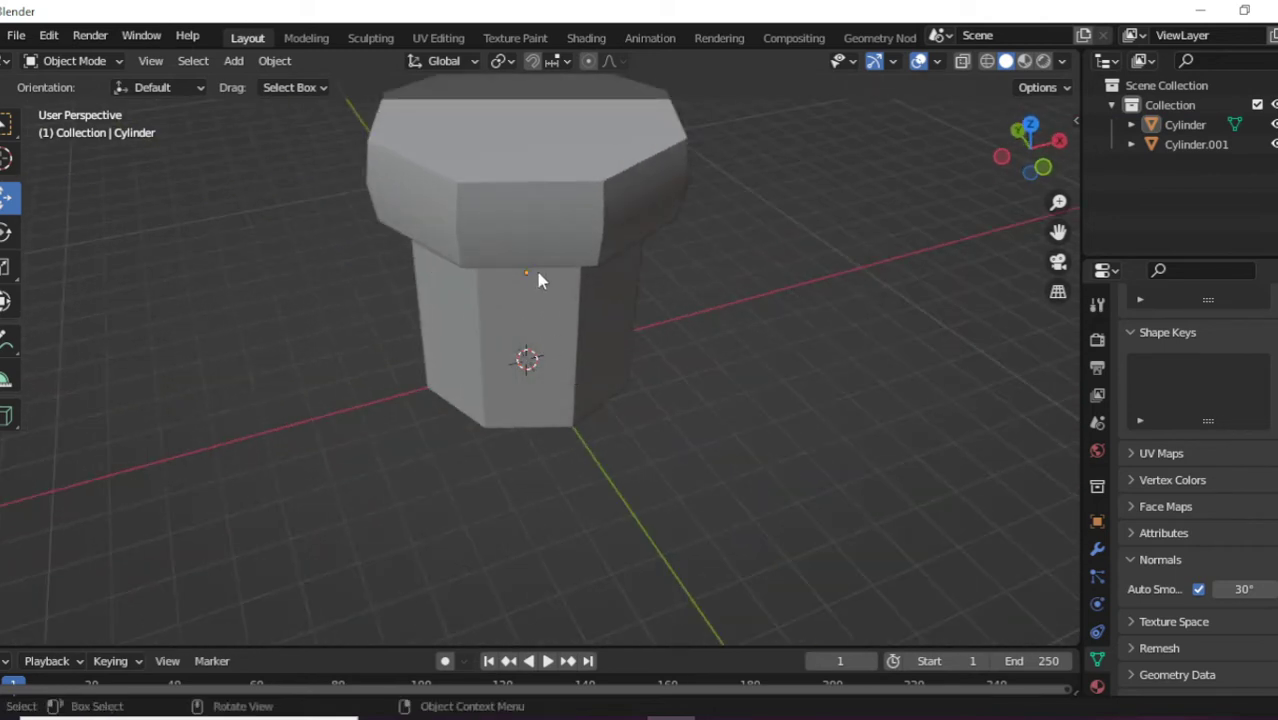
{"action": "left_click", "coordinate": [541, 207]}
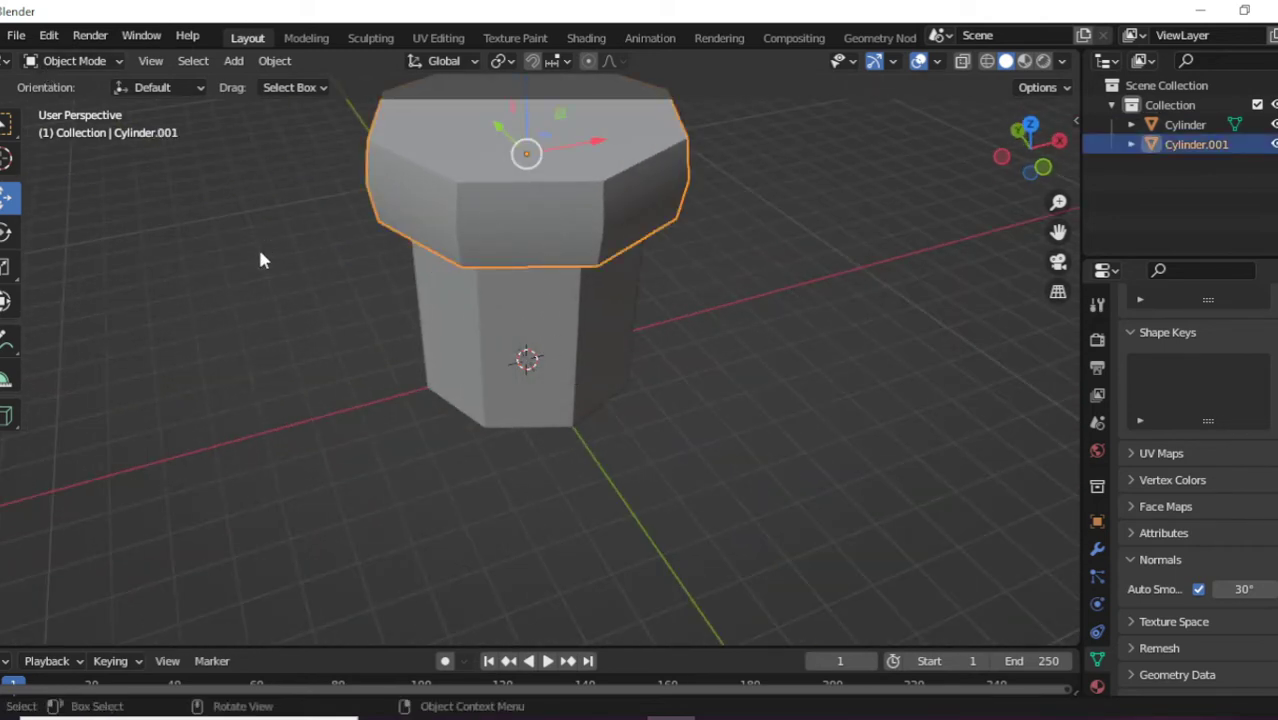
{"action": "key", "text": "alt+a"}
{"action": "middle_click_drag", "start_coordinate": [262, 257], "coordinate": [413, 170]}
{"action": "left_click", "coordinate": [445, 172]}
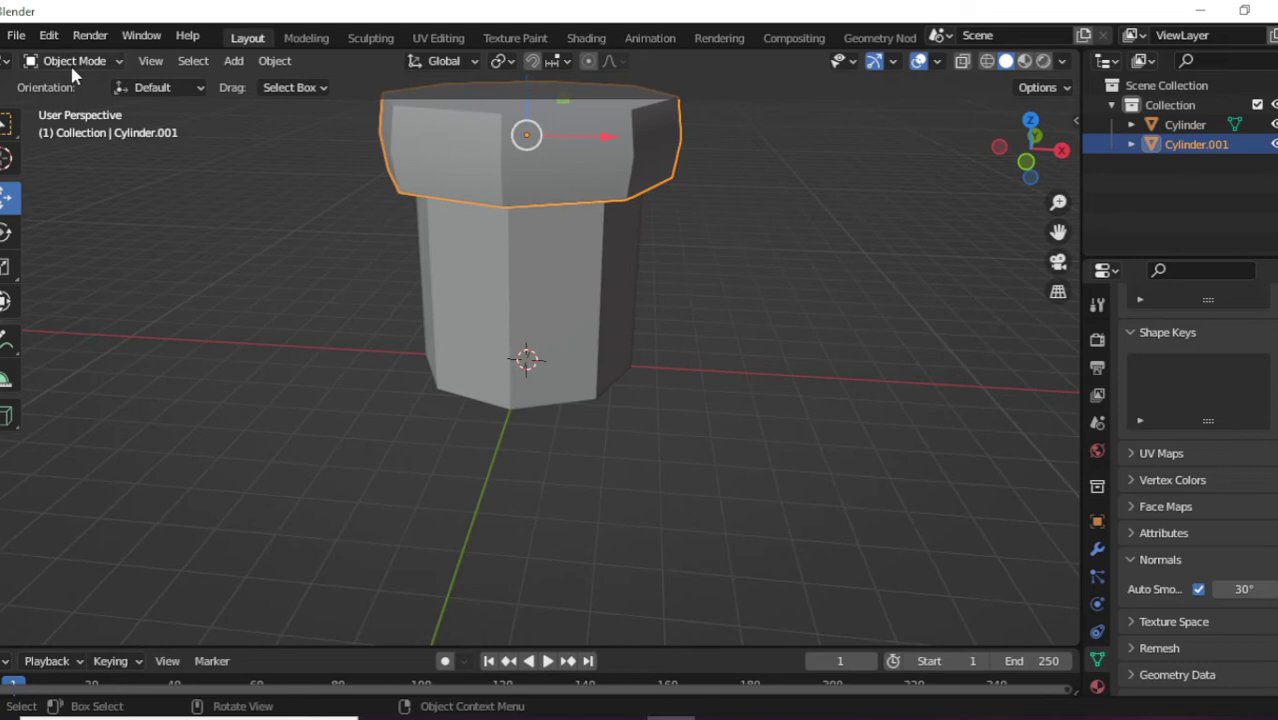
Enter Edit Mode on the cap and lower one top-ring vertex and one front vertex.
{"action": "left_click", "coordinate": [70, 61]}
{"action": "left_click", "coordinate": [70, 103]}
{"action": "middle_click_drag", "start_coordinate": [335, 191], "coordinate": [698, 99]}
{"action": "left_click", "coordinate": [470, 199]}
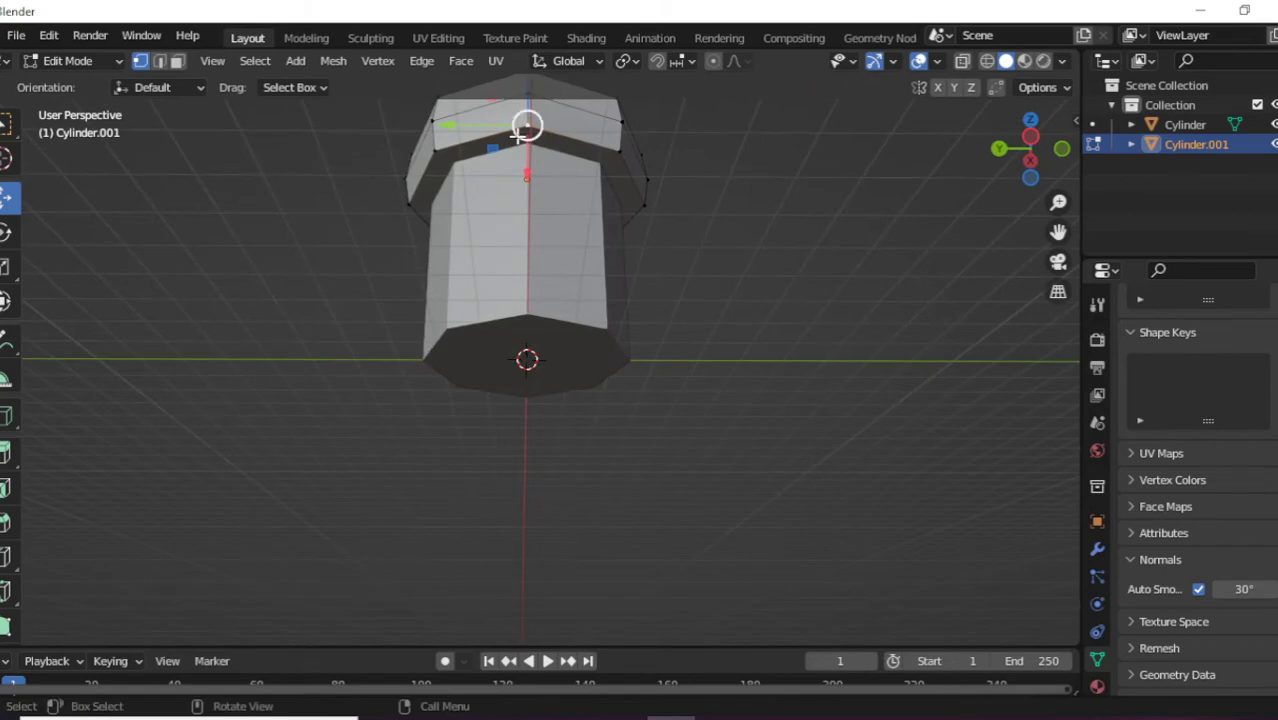
{"action": "middle_click_drag", "start_coordinate": [532, 110], "coordinate": [438, 115]}
{"action": "left_click_drag", "start_coordinate": [435, 100], "coordinate": [431, 132]}
{"action": "middle_click_drag", "start_coordinate": [431, 132], "coordinate": [556, 191]}
{"action": "left_click", "coordinate": [545, 183]}
{"action": "left_click_drag", "start_coordinate": [540, 143], "coordinate": [550, 164]}
{"action": "middle_click_drag", "start_coordinate": [550, 164], "coordinate": [702, 157]}
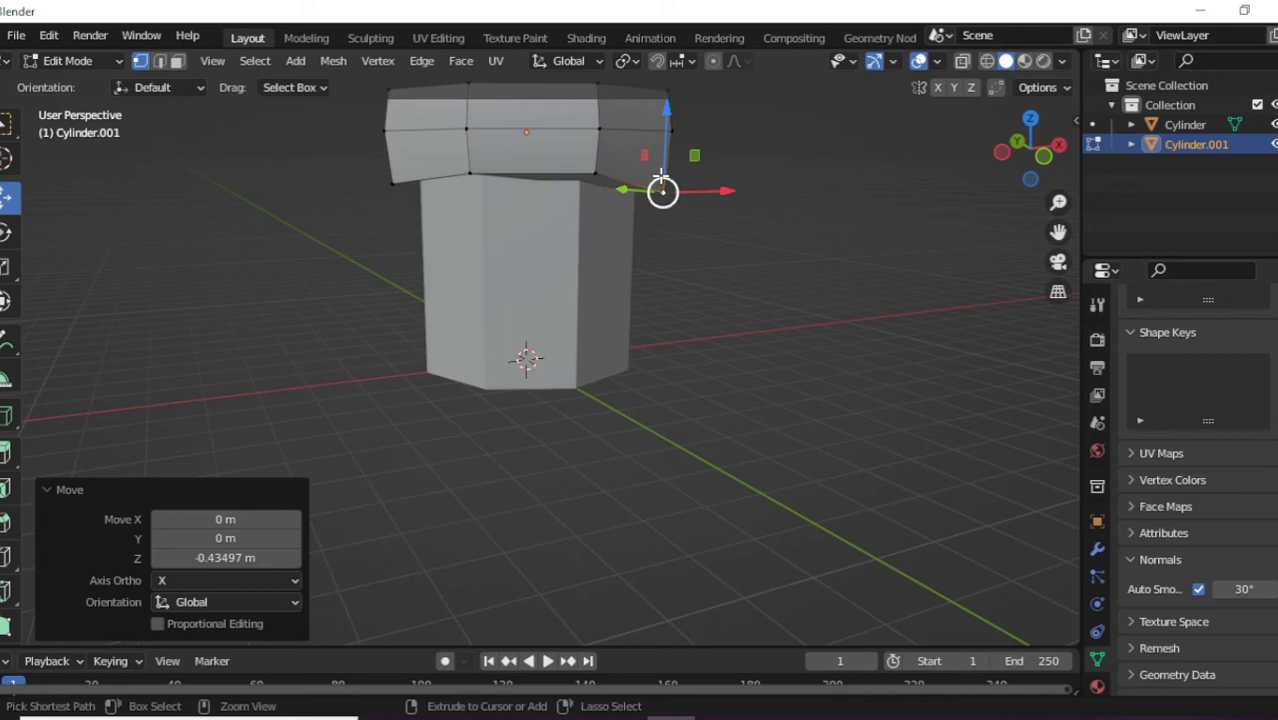
Add another centred loop cut on the cap and lower the selected vertices along Z.
{"action": "key", "text": "ctrl+r"}
{"action": "left_click", "coordinate": [552, 107]}
{"action": "right_click", "coordinate": [519, 180]}
{"action": "key", "text": "g"}
{"action": "key", "text": "z"}
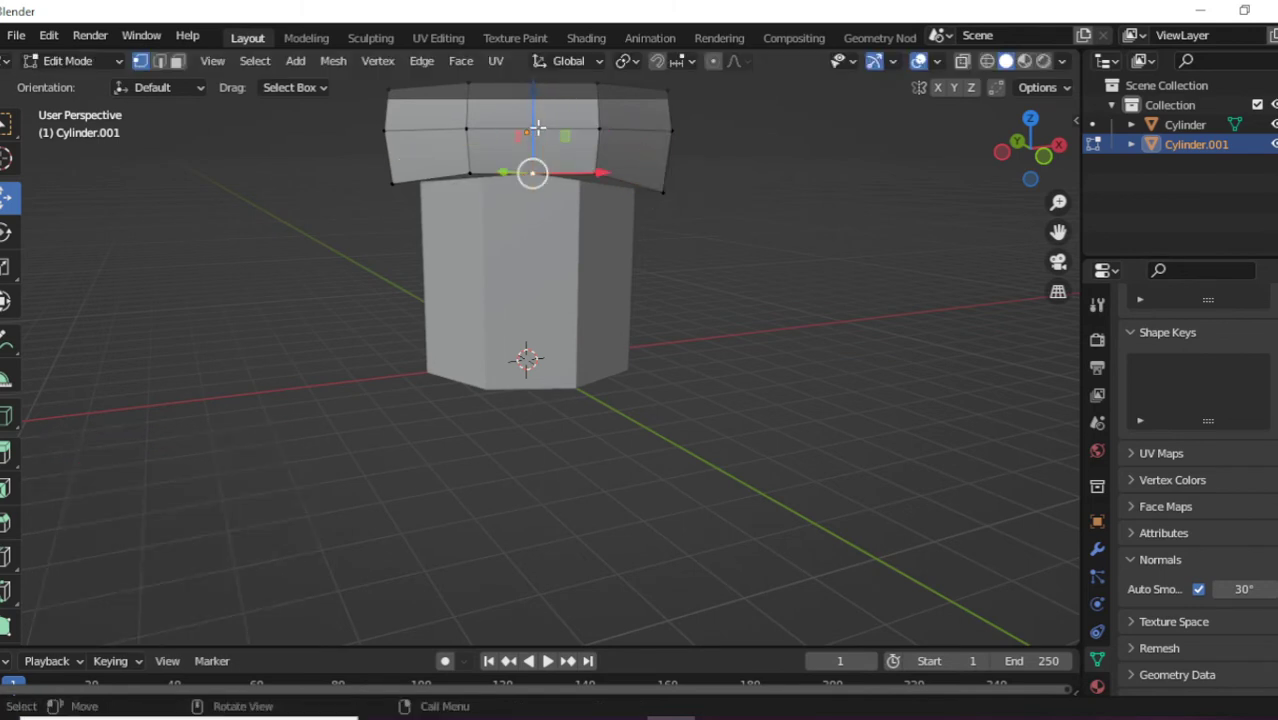
{"action": "left_click", "coordinate": [526, 140]}
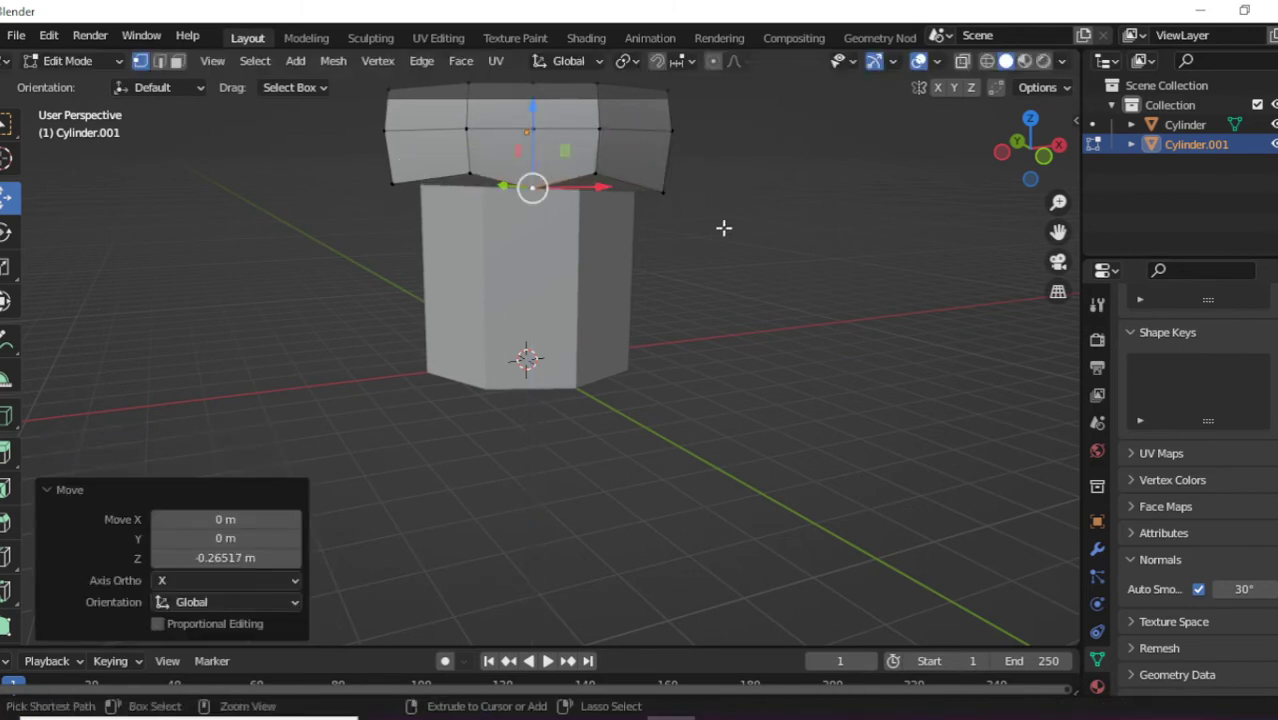
{"action": "middle_click_drag", "start_coordinate": [722, 225], "coordinate": [668, 154]}
Lower further selected cap vertices along Z, including the top ring, for an uneven shape.
{"action": "key", "text": "g"}
{"action": "key", "text": "z"}
{"action": "left_click", "coordinate": [562, 188]}
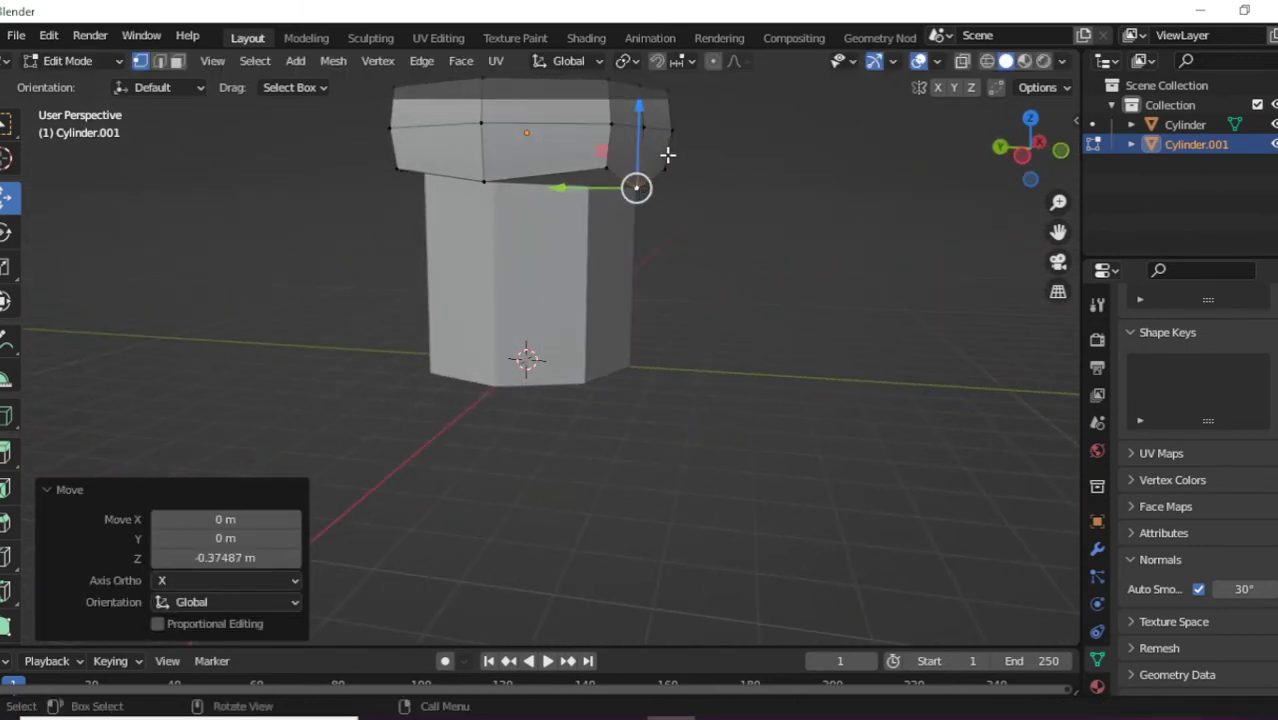
{"action": "middle_click_drag", "start_coordinate": [891, 232], "coordinate": [551, 188]}
{"action": "key", "text": "g"}
{"action": "key", "text": "z"}
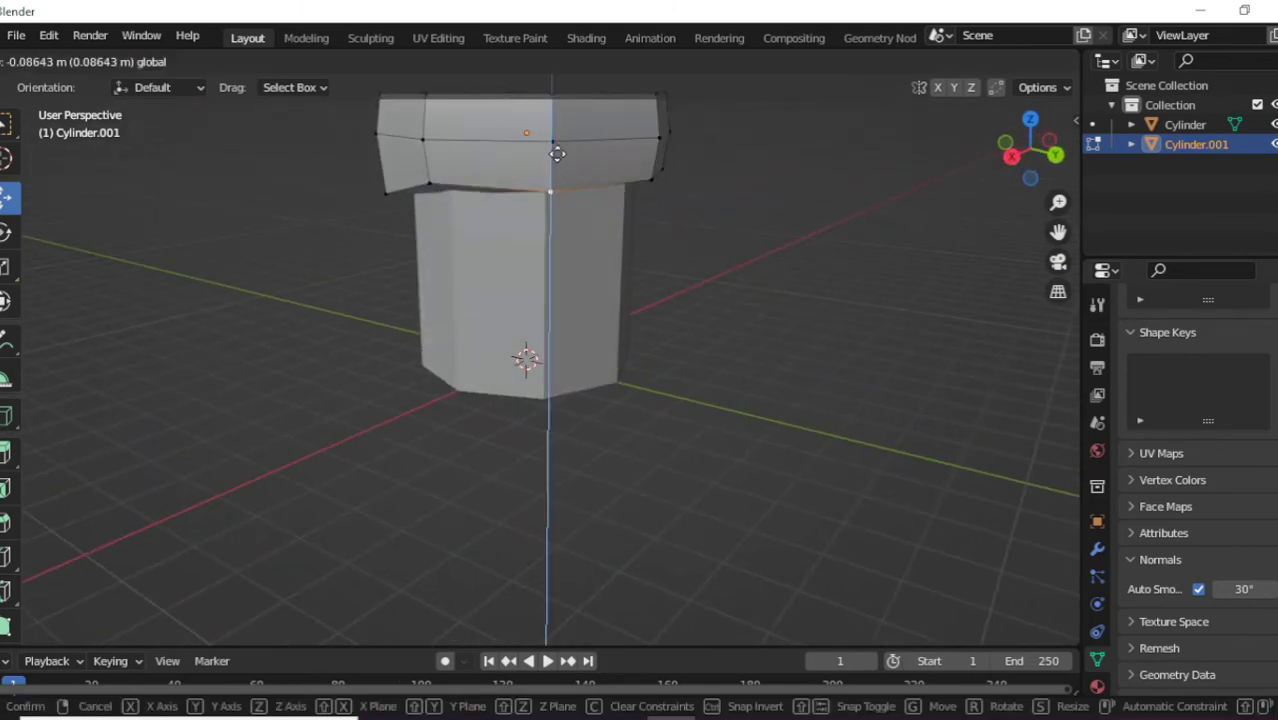
{"action": "left_click", "coordinate": [556, 148]}
{"action": "middle_click_drag", "start_coordinate": [803, 185], "coordinate": [508, 143]}
{"action": "key", "text": "g"}
{"action": "key", "text": "z"}
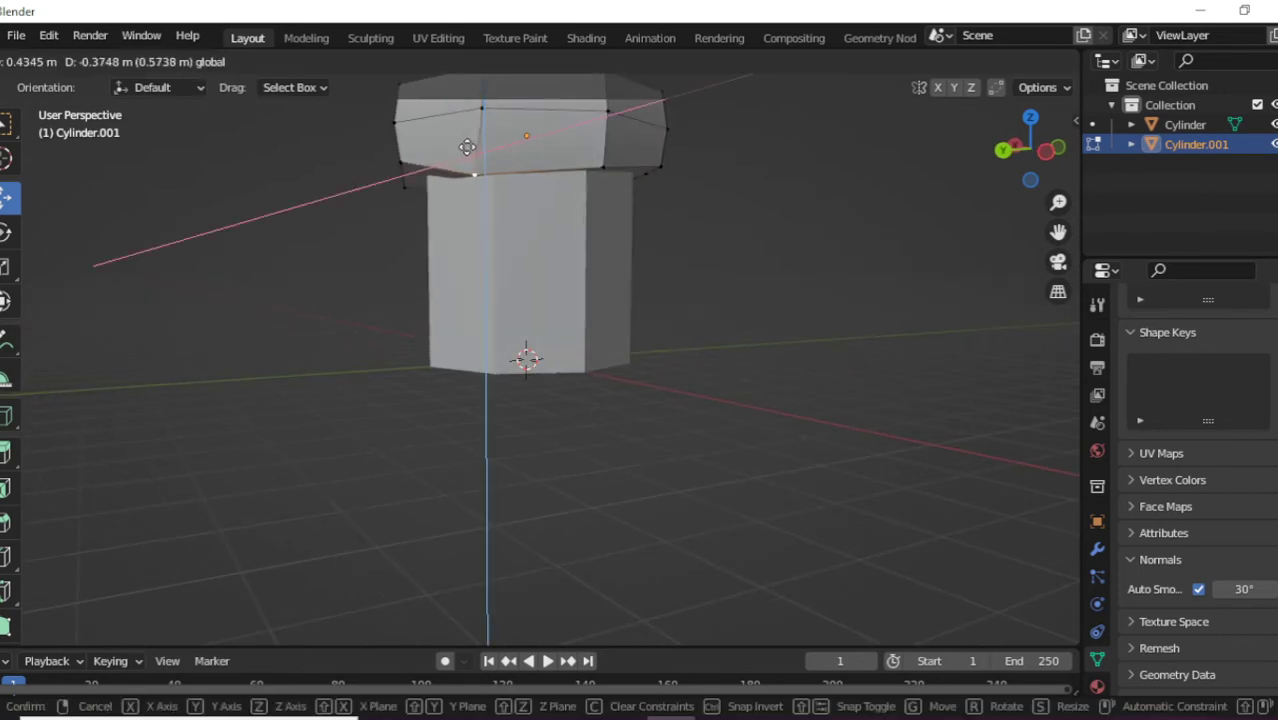
{"action": "left_click", "coordinate": [471, 134]}
{"action": "mouse_move", "coordinate": [699, 206]}
{"action": "middle_mouse_down"}
{"action": "mouse_move", "coordinate": [603, 235]}
{"action": "mouse_move", "coordinate": [762, 211]}
{"action": "mouse_move", "coordinate": [710, 198]}
{"action": "middle_mouse_up"}
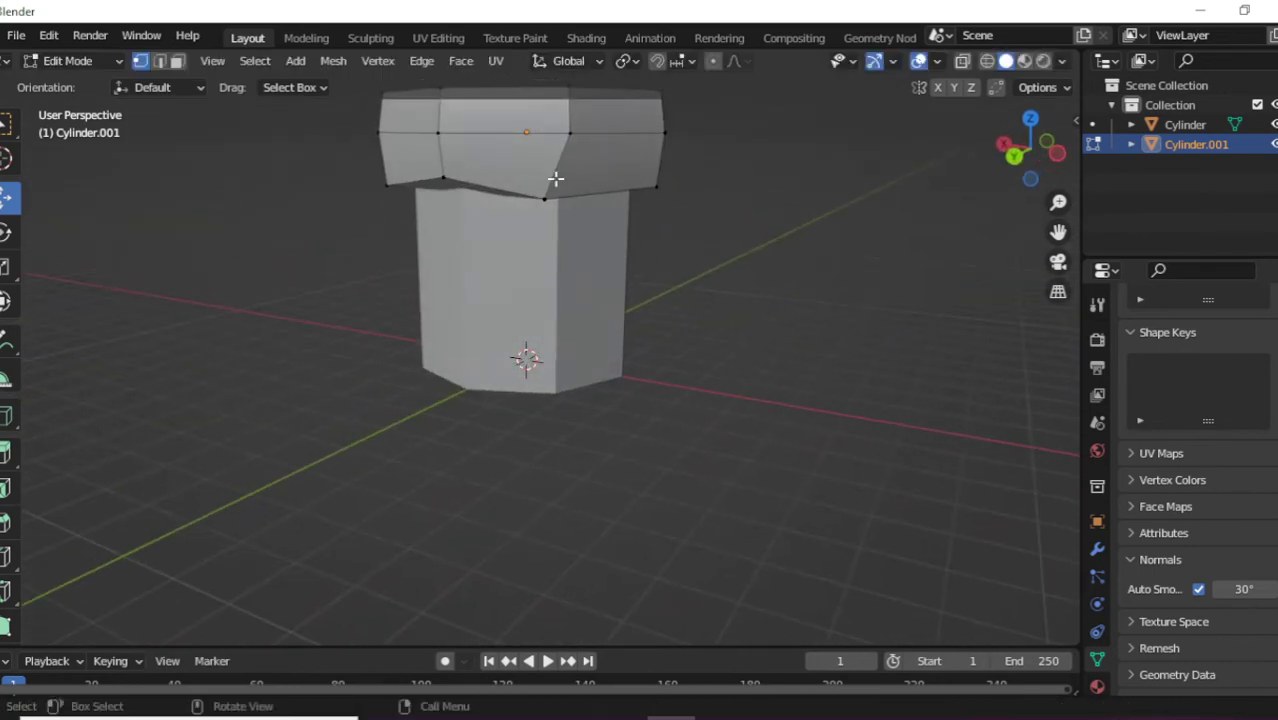
Select a lower front cap vertex, cancel its Z move, and orbit to a level frontal view.
{"action": "left_click", "coordinate": [545, 198]}
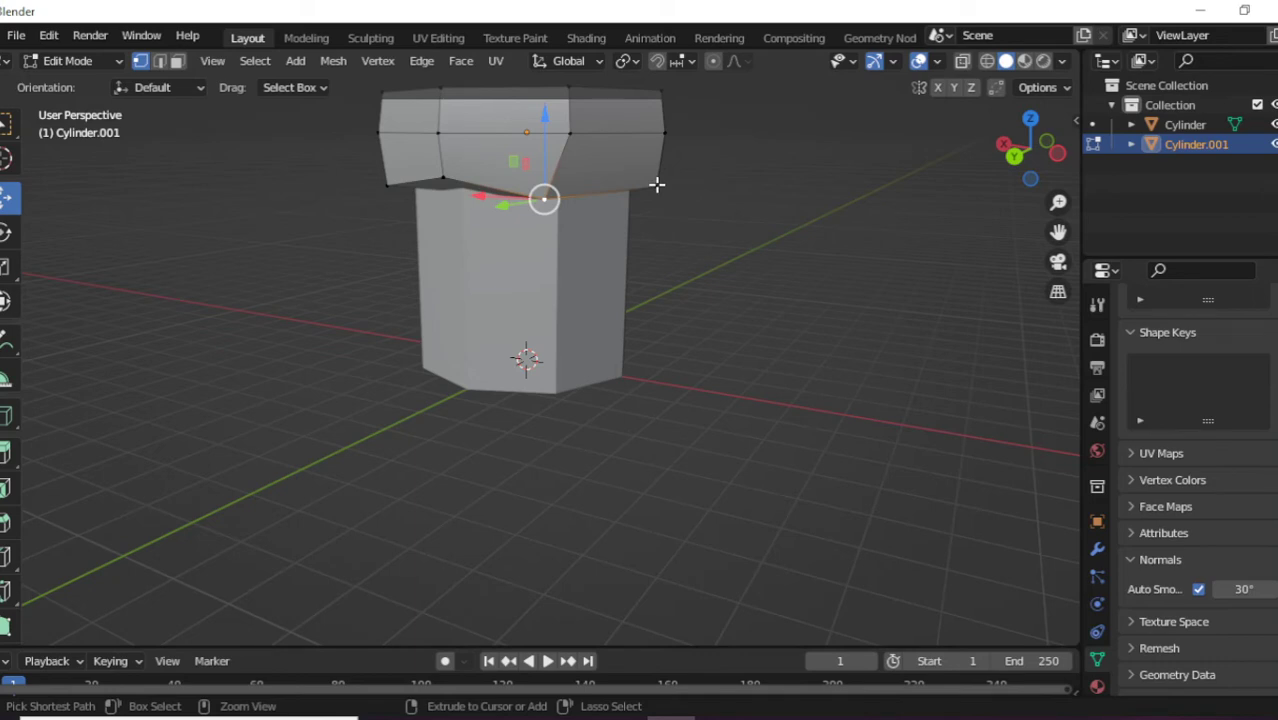
{"action": "key", "text": "g"}
{"action": "key", "text": "z"}
{"action": "right_click", "coordinate": [557, 144]}
{"action": "middle_click_drag", "start_coordinate": [787, 157], "coordinate": [586, 230]}
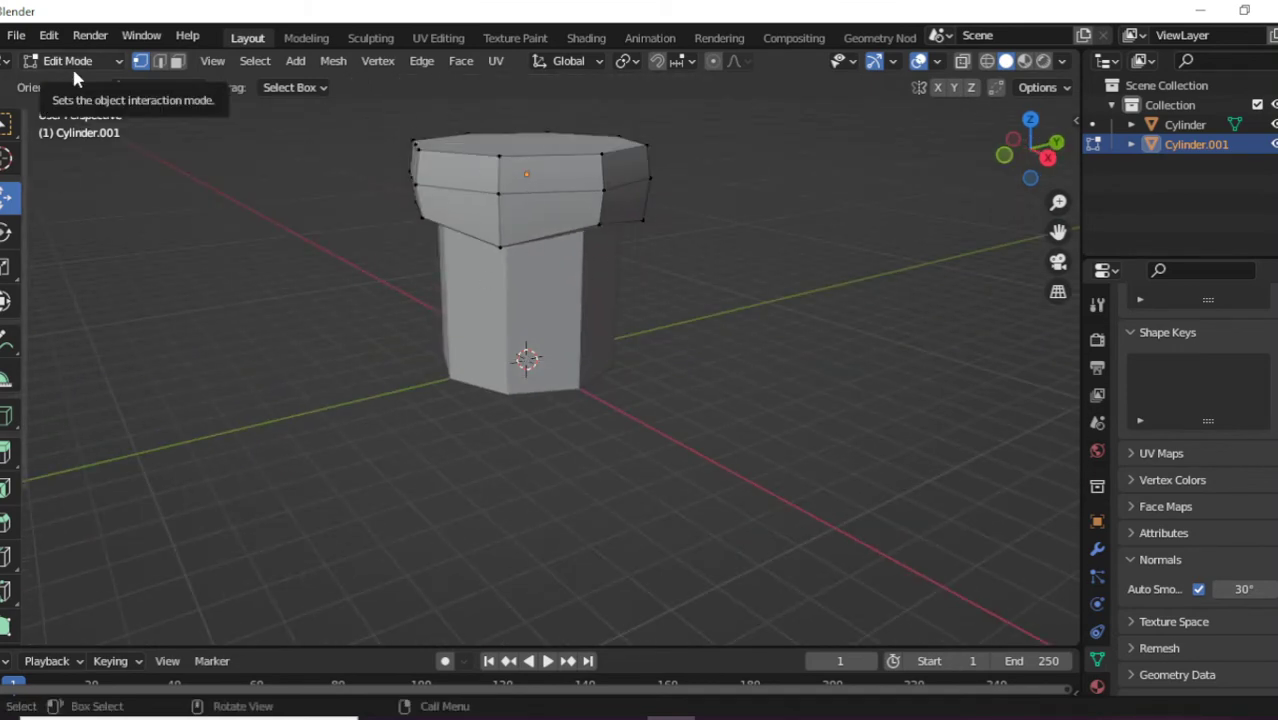
{"action": "middle_click_drag", "start_coordinate": [507, 276], "coordinate": [440, 210]}
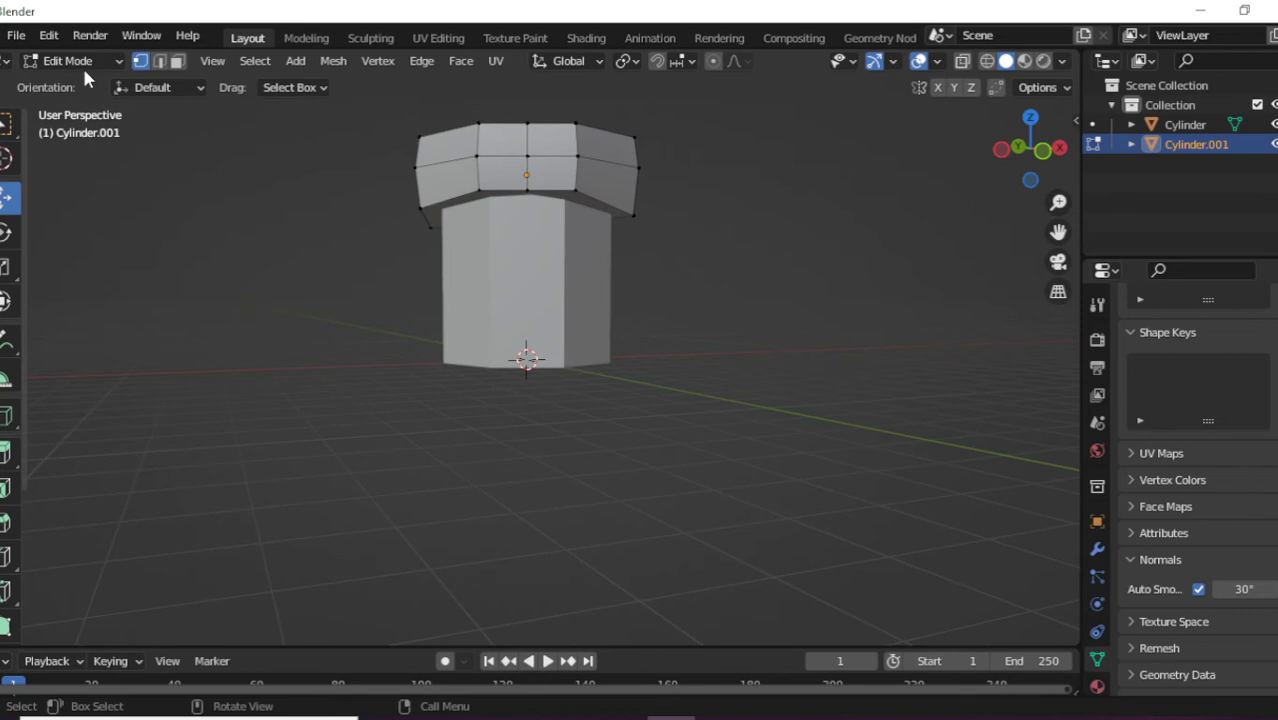
Select the column base in a straight front view and enter Edit Mode.
{"action": "left_click", "coordinate": [70, 61]}
{"action": "left_click", "coordinate": [63, 80]}
{"action": "left_click", "coordinate": [528, 274]}
{"action": "middle_click_drag", "start_coordinate": [600, 262], "coordinate": [672, 267]}
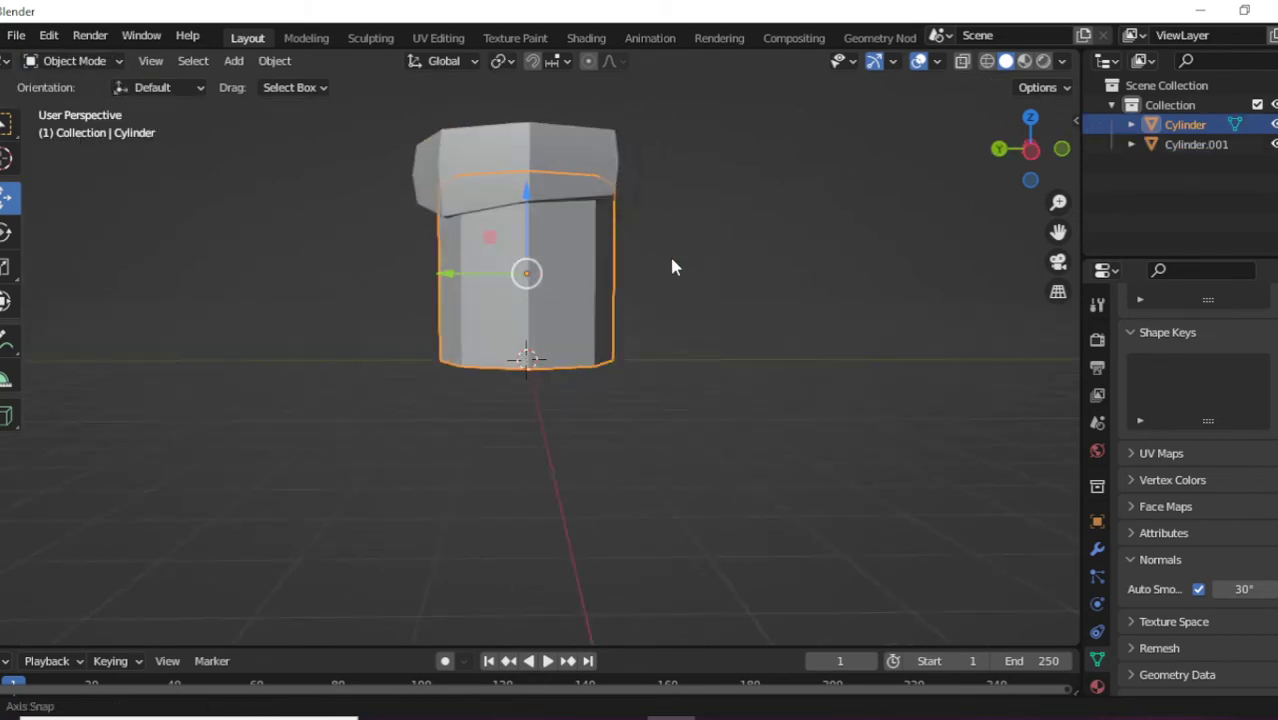
{"action": "left_click", "coordinate": [1031, 152]}
{"action": "left_click", "coordinate": [1030, 150]}
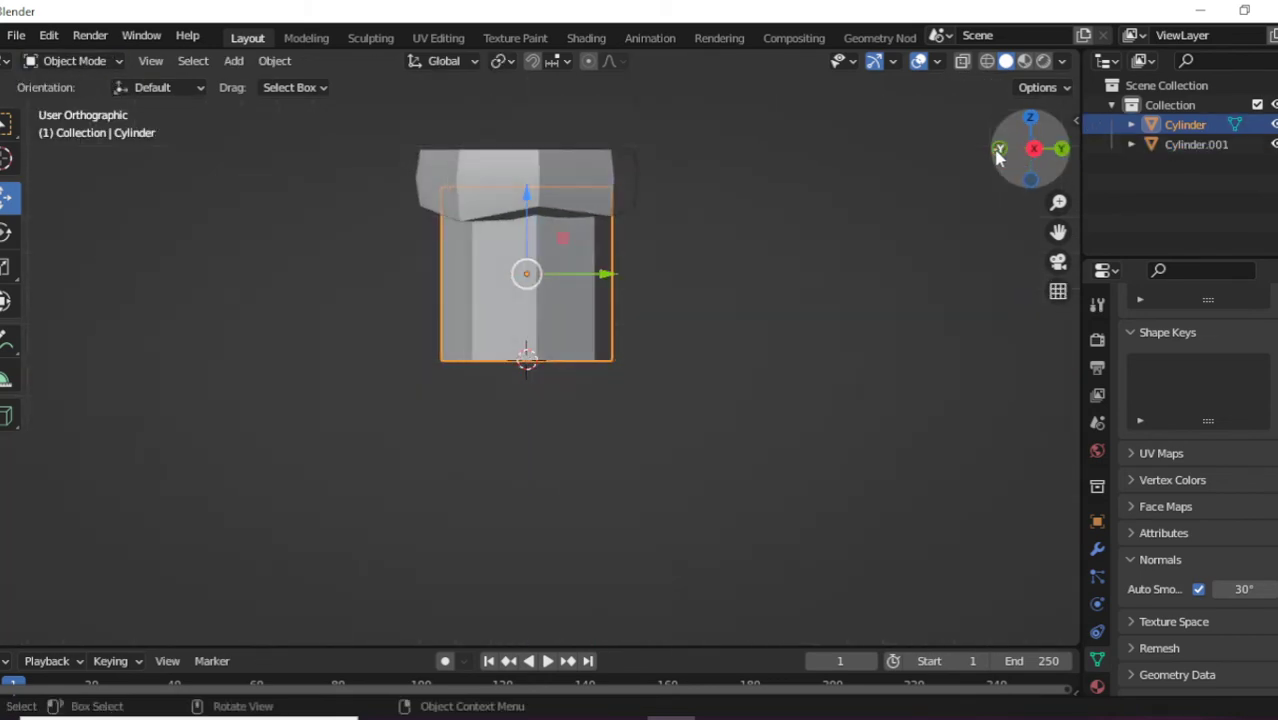
{"action": "left_click", "coordinate": [95, 62]}
{"action": "left_click", "coordinate": [63, 104]}
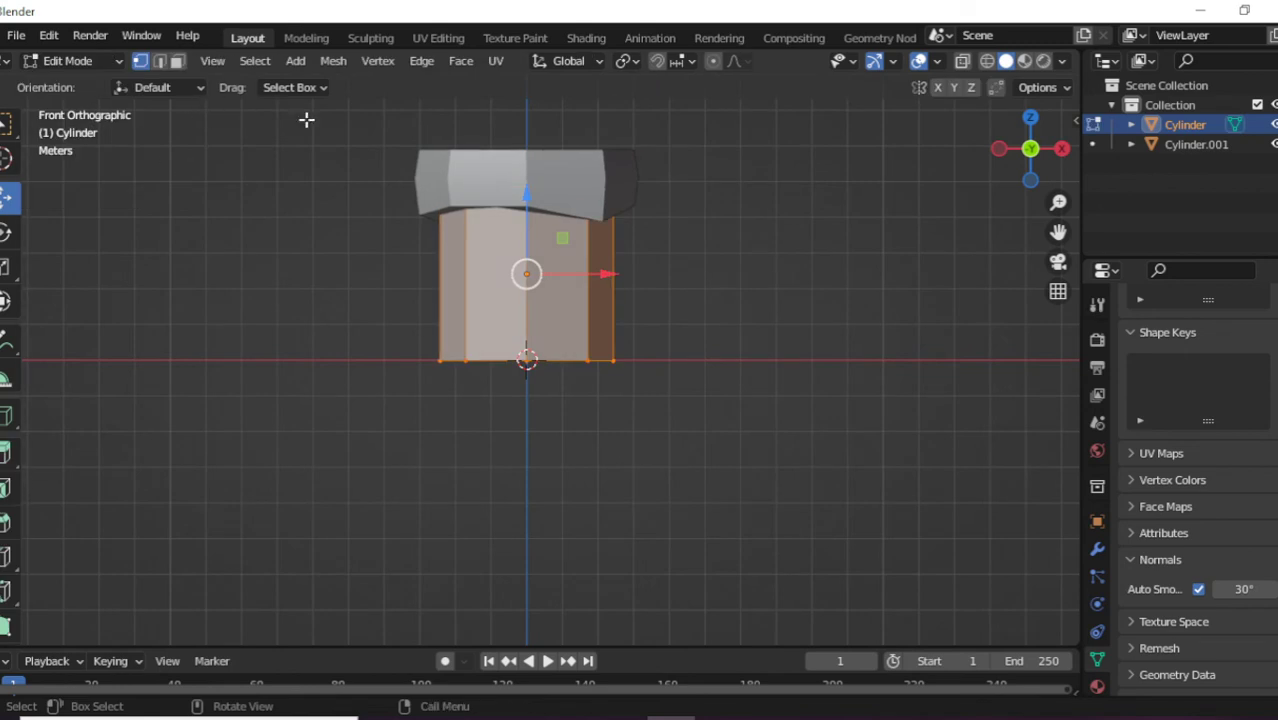
Add a centred loop cut around the column's middle and scale it out slightly.
{"action": "key", "text": "ctrl+r"}
{"action": "left_click", "coordinate": [589, 263]}
{"action": "right_click", "coordinate": [589, 263]}
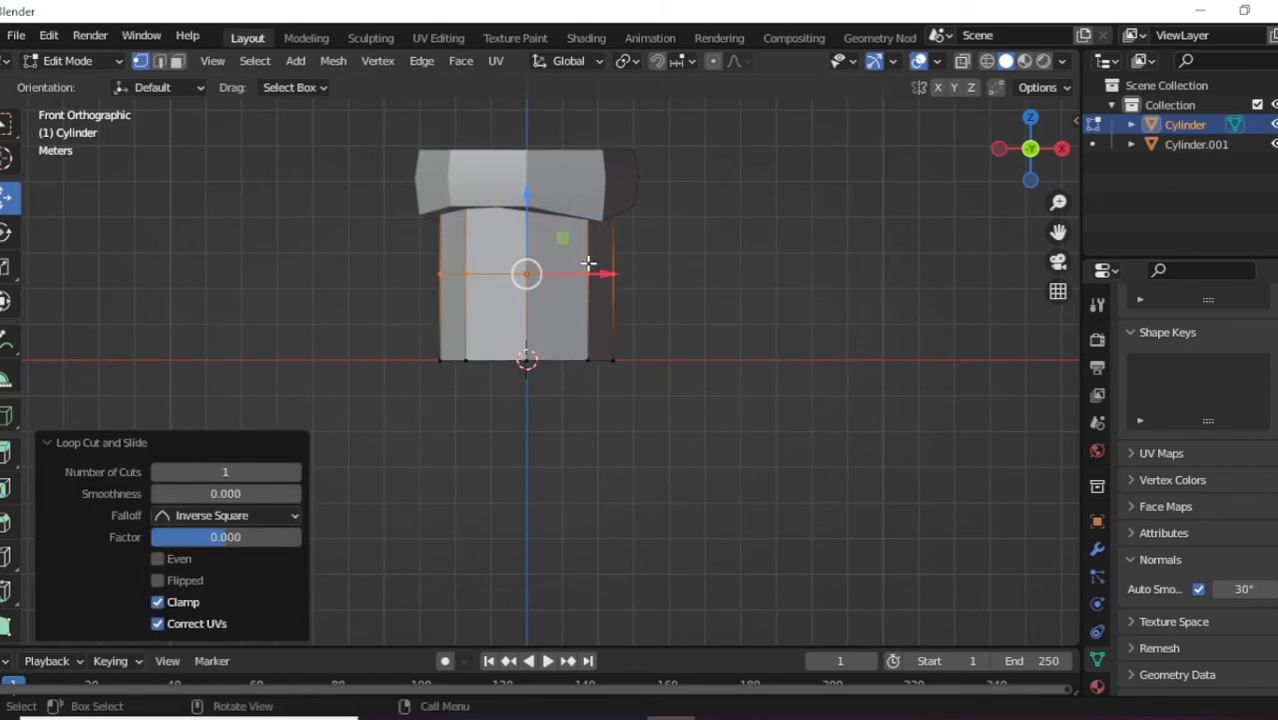
{"action": "key", "text": "s"}
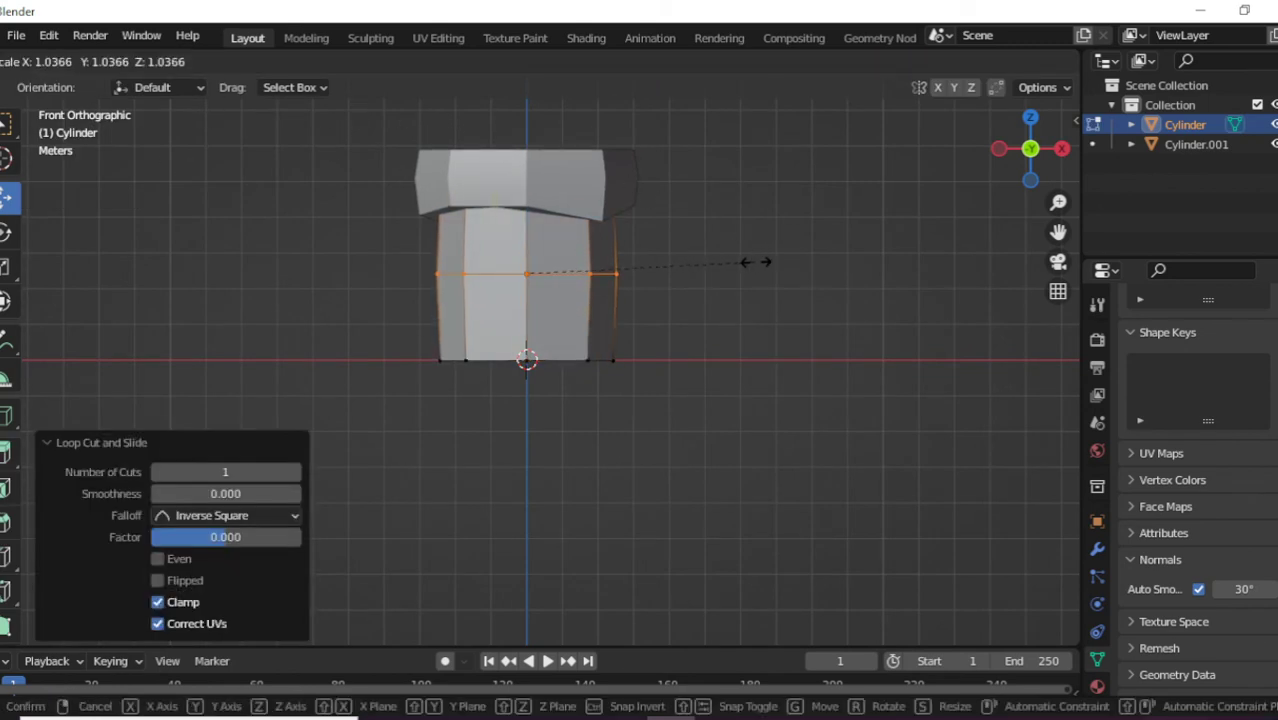
{"action": "left_click", "coordinate": [752, 261]}
Return to Object Mode, reselect the column base and go back into Edit Mode.
{"action": "left_click", "coordinate": [789, 255]}
{"action": "middle_click_drag", "start_coordinate": [789, 255], "coordinate": [600, 290]}
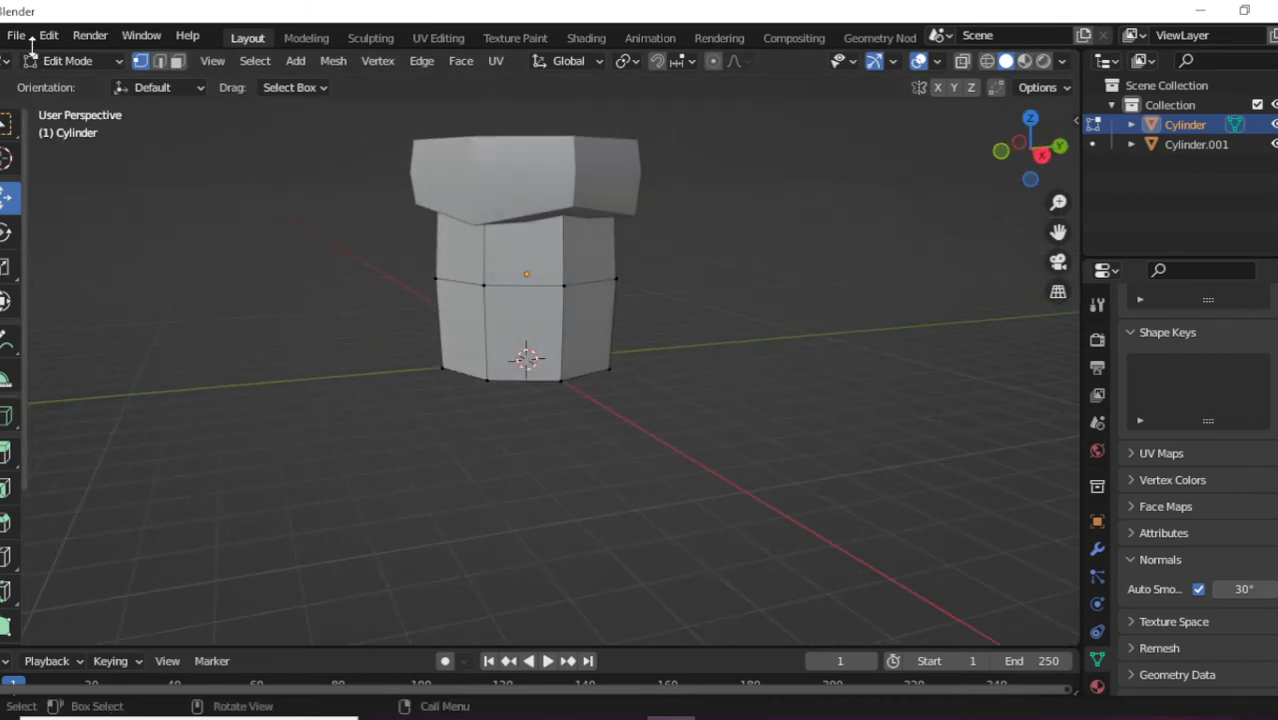
{"action": "left_click", "coordinate": [95, 62]}
{"action": "left_click", "coordinate": [68, 104]}
{"action": "left_click", "coordinate": [80, 66]}
{"action": "left_click", "coordinate": [84, 84]}
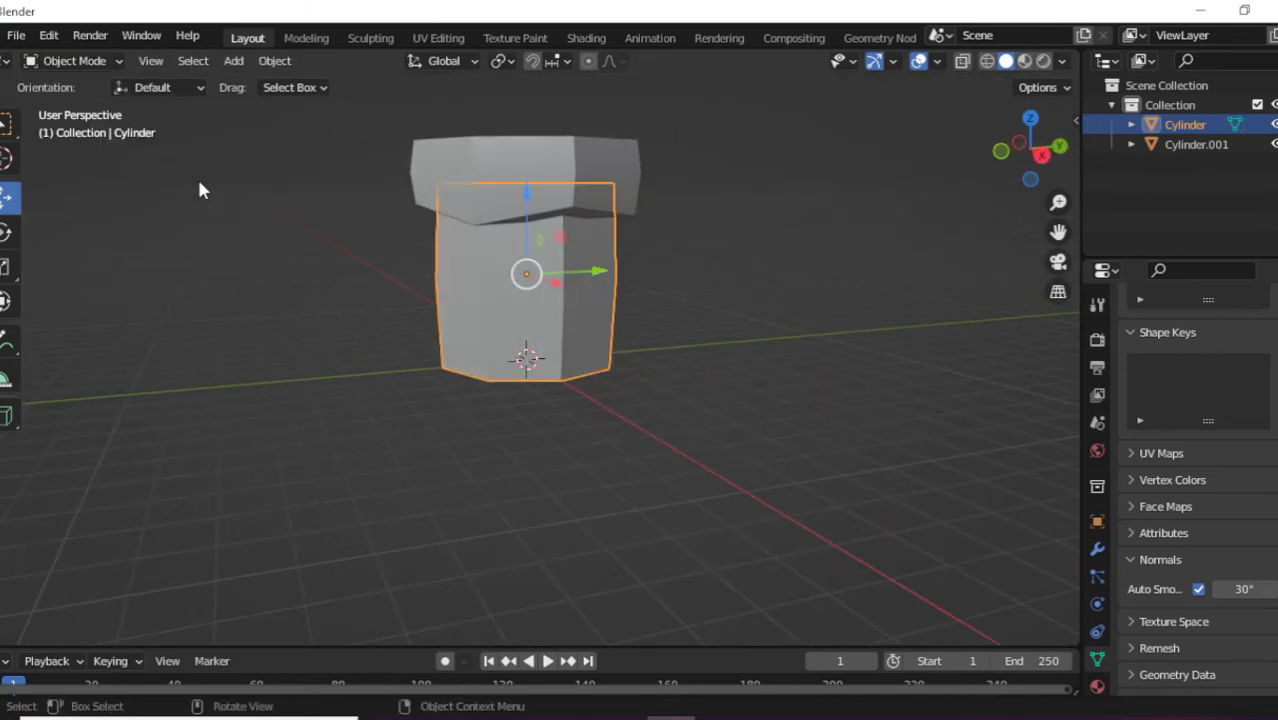
{"action": "left_click", "coordinate": [199, 180]}
{"action": "middle_click_drag", "start_coordinate": [199, 180], "coordinate": [613, 351]}
{"action": "left_click", "coordinate": [513, 278]}
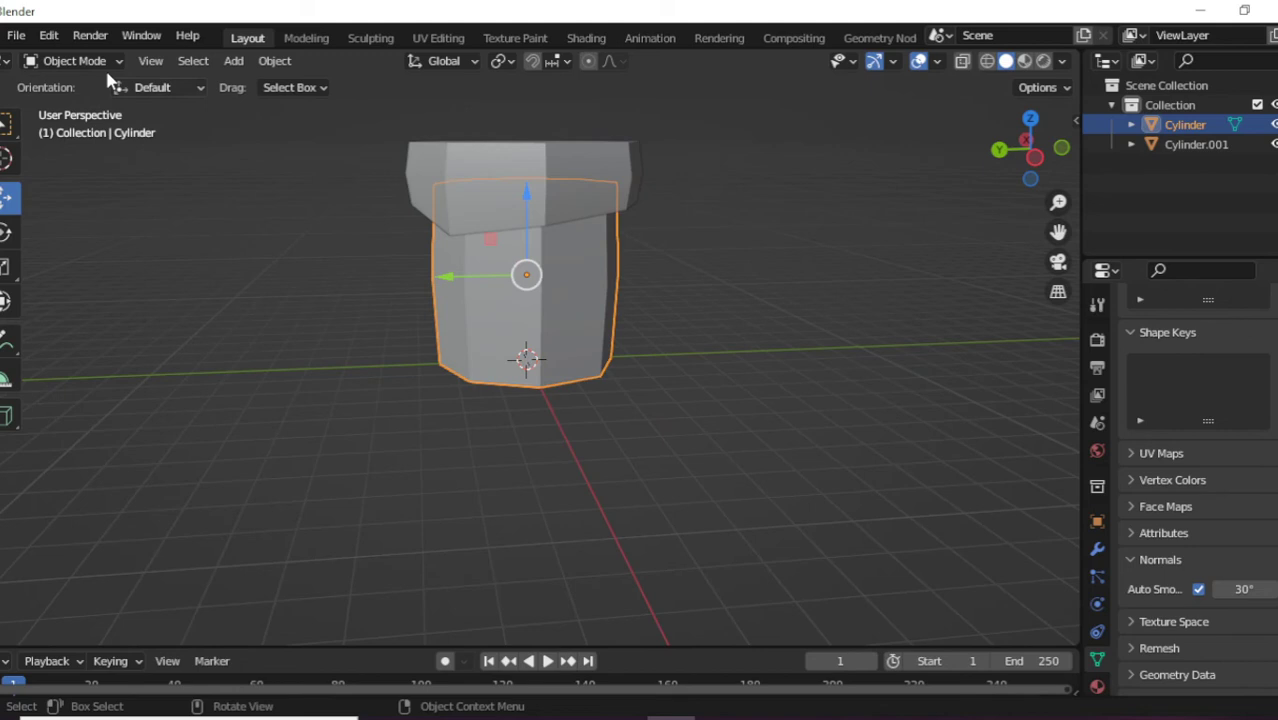
{"action": "left_click", "coordinate": [76, 62]}
{"action": "left_click", "coordinate": [66, 103]}
Select the whole column mesh and bevel its edges with Ctrl+B.
{"action": "key", "text": "a"}
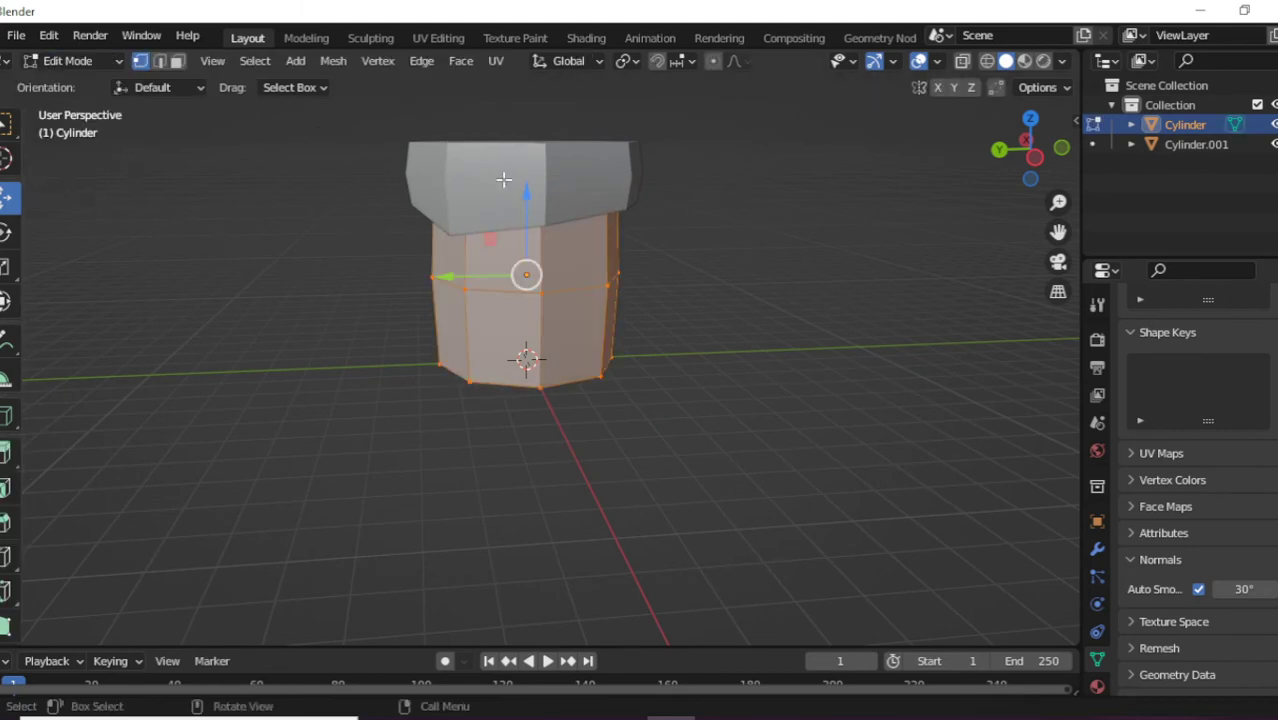
{"action": "left_click", "coordinate": [1061, 149]}
{"action": "key", "text": "ctrl"}
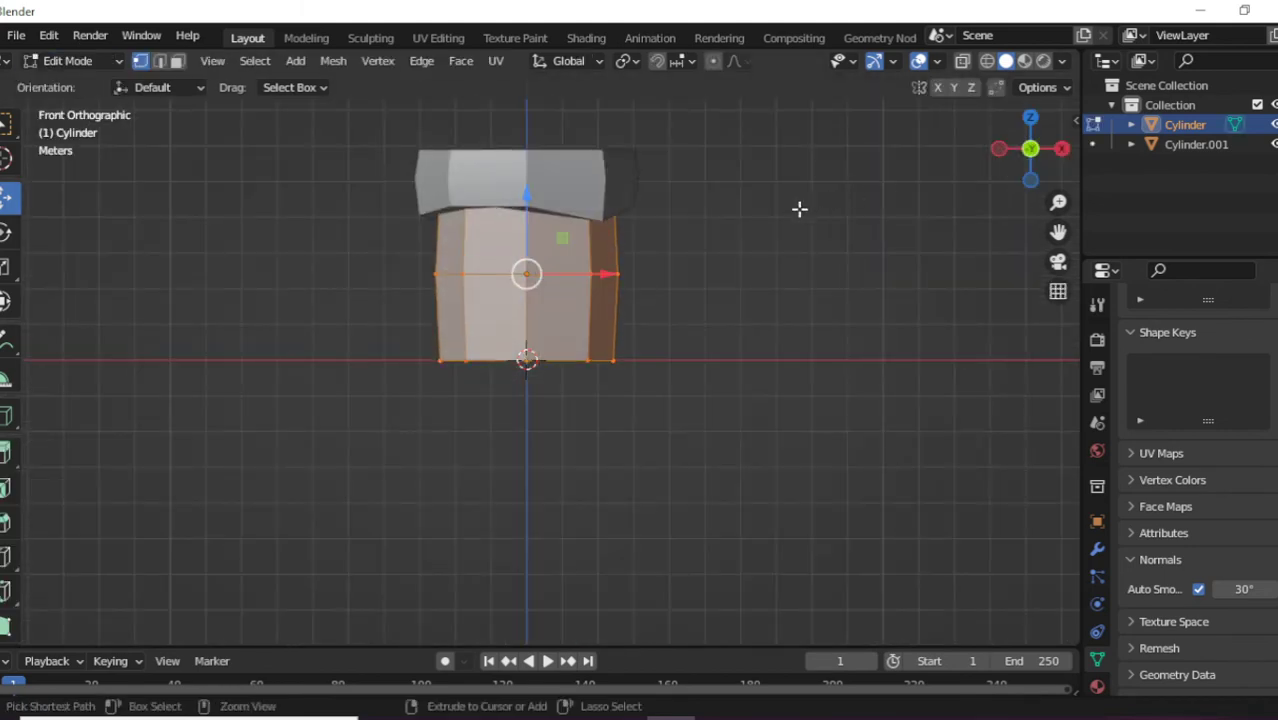
{"action": "key", "text": "ctrl+b"}
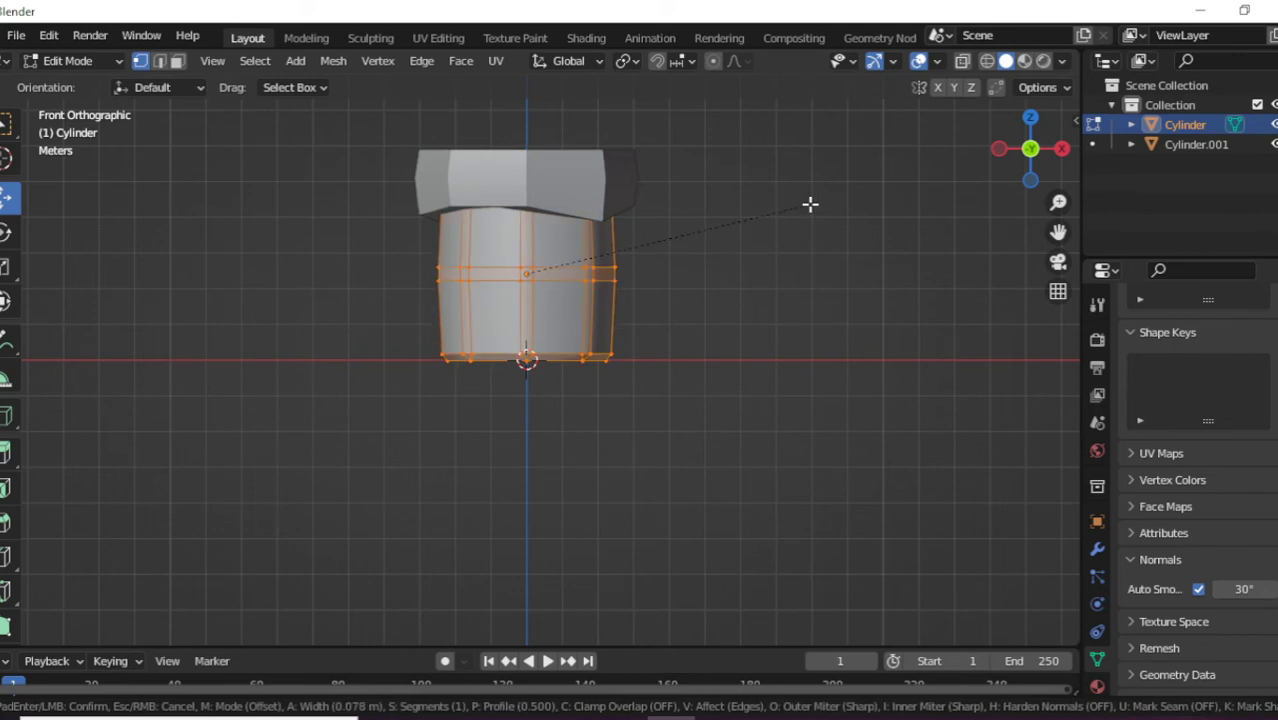
{"action": "scroll", "coordinate": [814, 203], "scroll_direction": "up", "scroll_amount": 2}
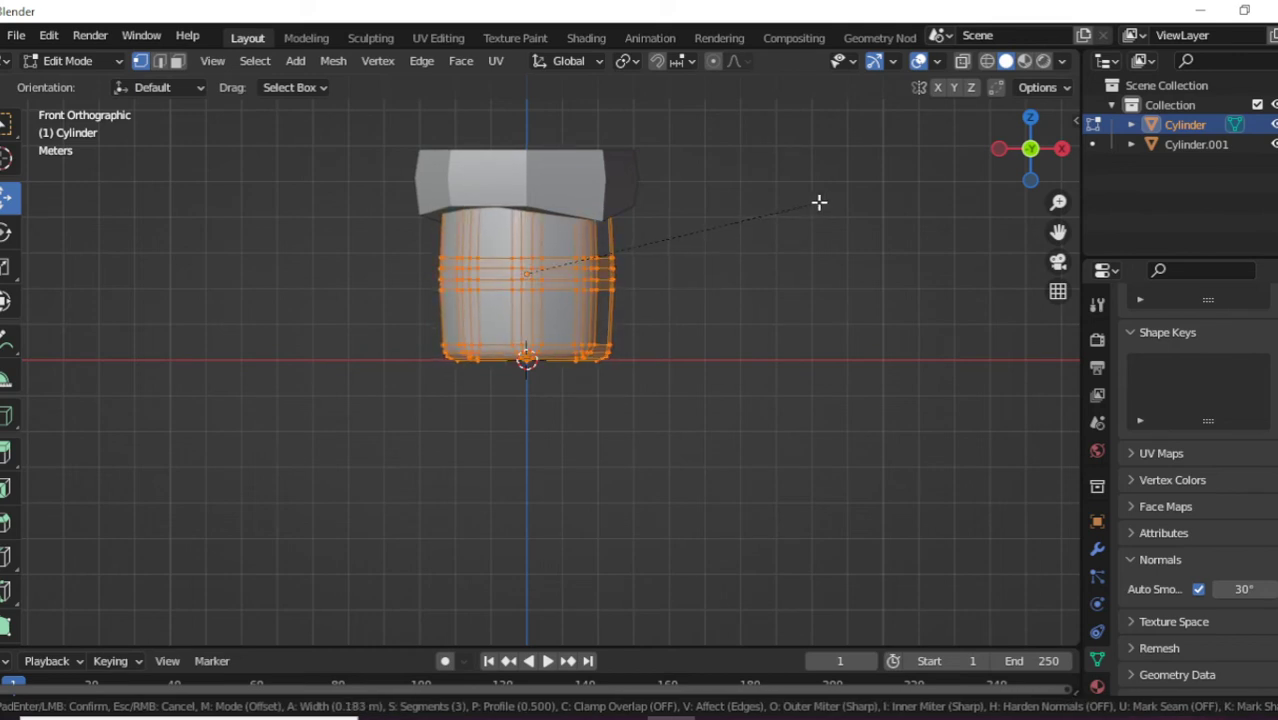
{"action": "left_click", "coordinate": [819, 202]}
Inspect the bevel in Object Mode, then undo it back in Edit Mode.
{"action": "left_click", "coordinate": [68, 61]}
{"action": "left_click", "coordinate": [75, 83]}
{"action": "middle_click_drag", "start_coordinate": [773, 252], "coordinate": [981, 210]}
{"action": "left_click", "coordinate": [1033, 150]}
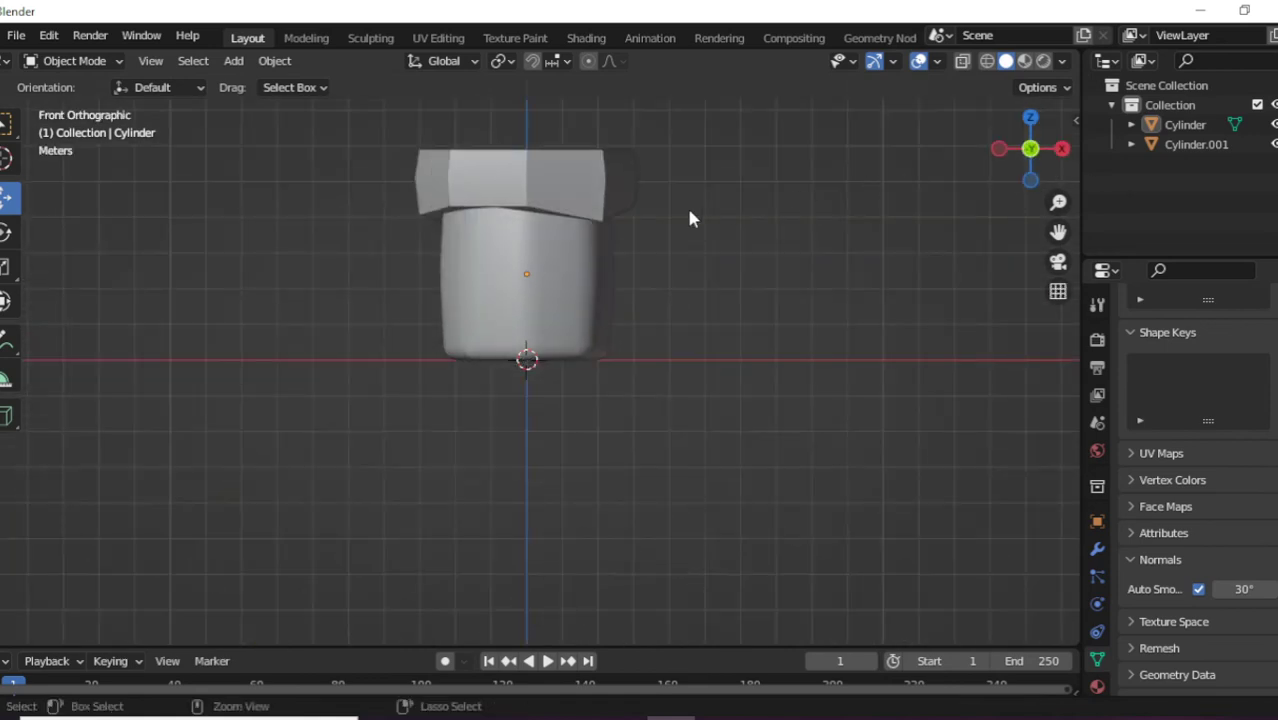
{"action": "key", "text": "Tab"}
{"action": "key", "text": "alt+a"}
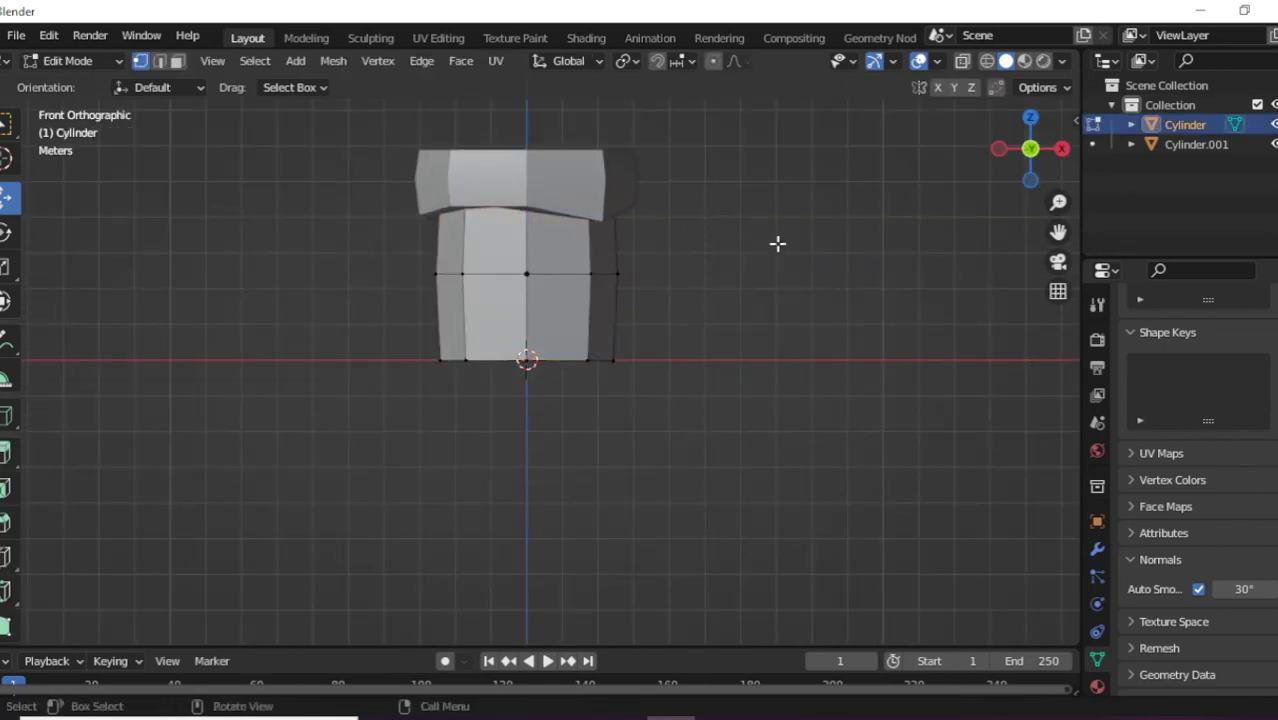
Back in Object Mode, apply Shade Smooth to the top cap.
{"action": "left_click", "coordinate": [68, 61]}
{"action": "left_click", "coordinate": [75, 83]}
{"action": "middle_click_drag", "start_coordinate": [272, 140], "coordinate": [613, 242]}
{"action": "left_click", "coordinate": [593, 234]}
{"action": "right_click", "coordinate": [593, 234]}
{"action": "left_click", "coordinate": [593, 234]}
Apply Shade Smooth to the column base and orbit around the finished model.
{"action": "left_click", "coordinate": [575, 289]}
{"action": "right_click", "coordinate": [562, 288]}
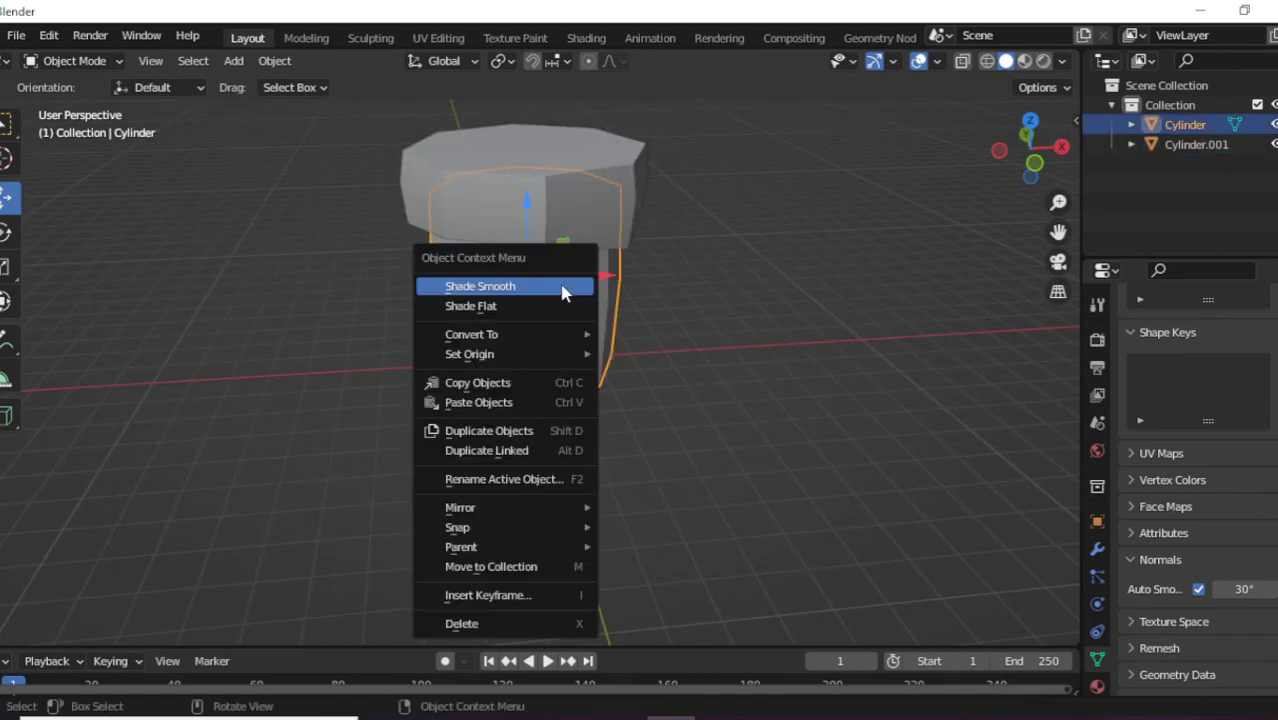
{"action": "left_click", "coordinate": [562, 288]}
{"action": "left_click", "coordinate": [836, 510]}
{"action": "middle_click_drag", "start_coordinate": [836, 510], "coordinate": [485, 394]}
{"action": "middle_click_drag", "start_coordinate": [593, 297], "coordinate": [533, 316], "text": "alt"}
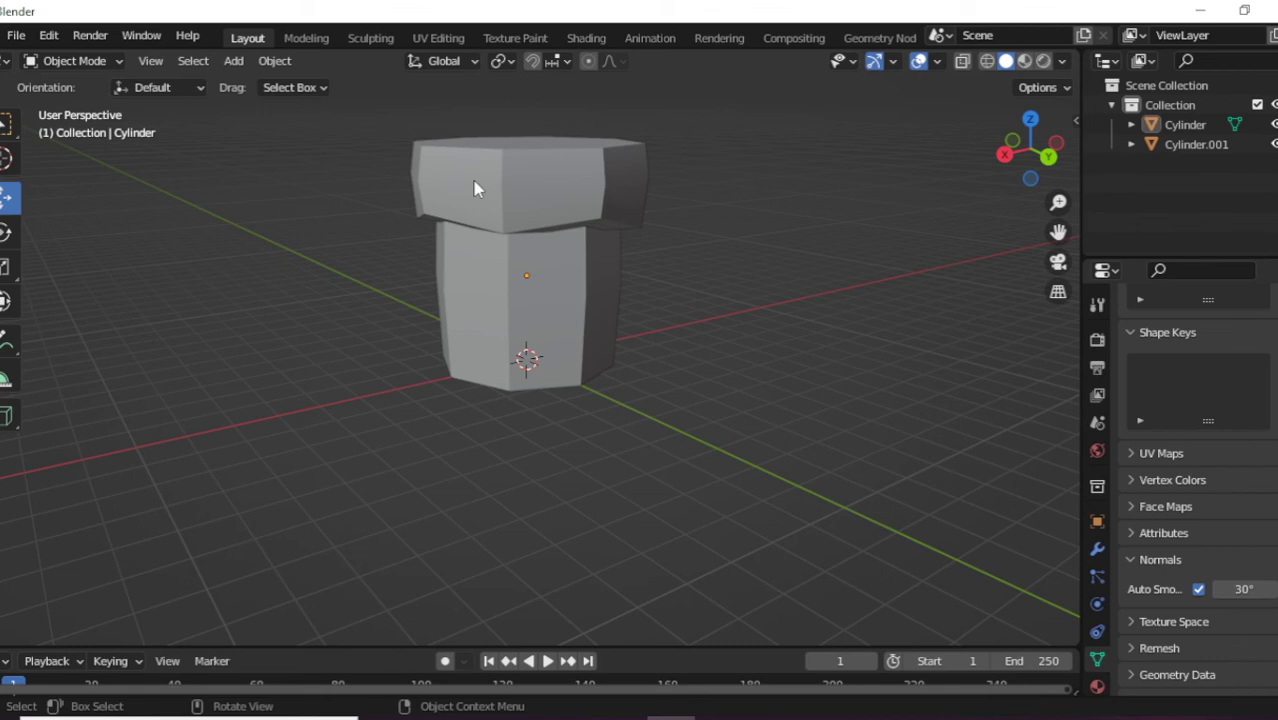
Set the Front Orthographic view and bring the OBS recording window forward.
{"action": "left_click", "coordinate": [1010, 143]}
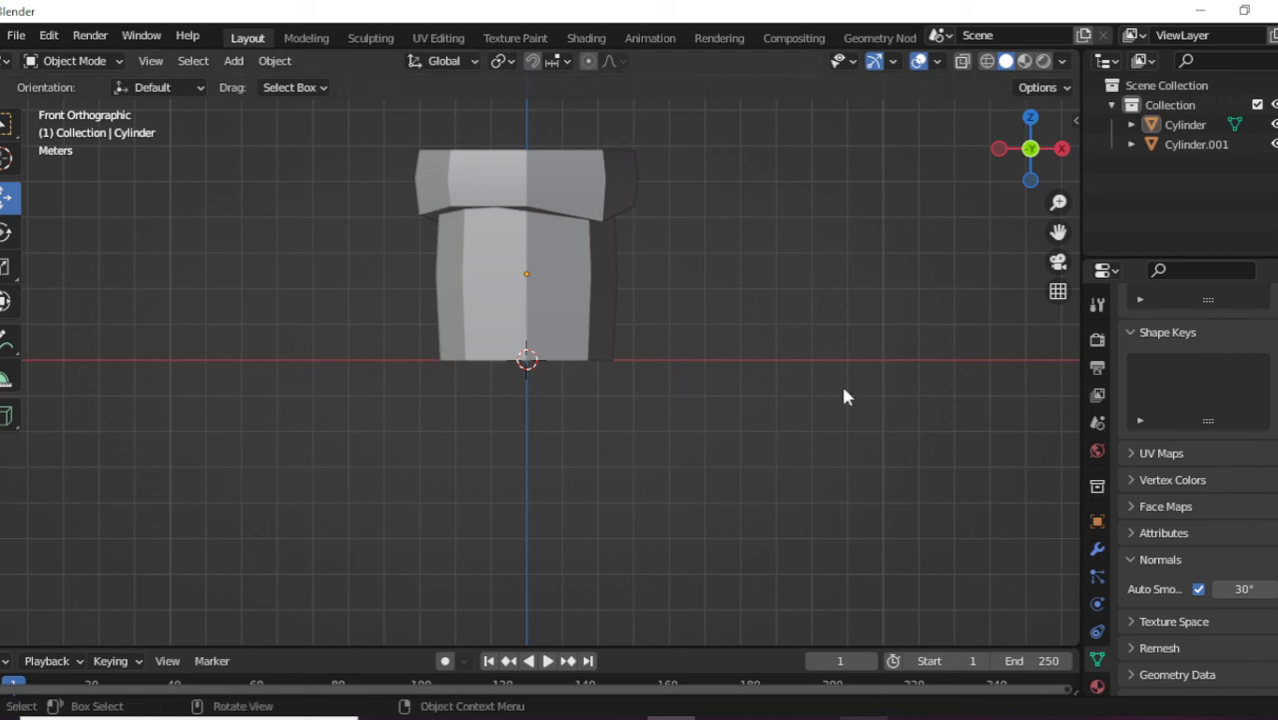
{"action": "left_click", "coordinate": [907, 712]}
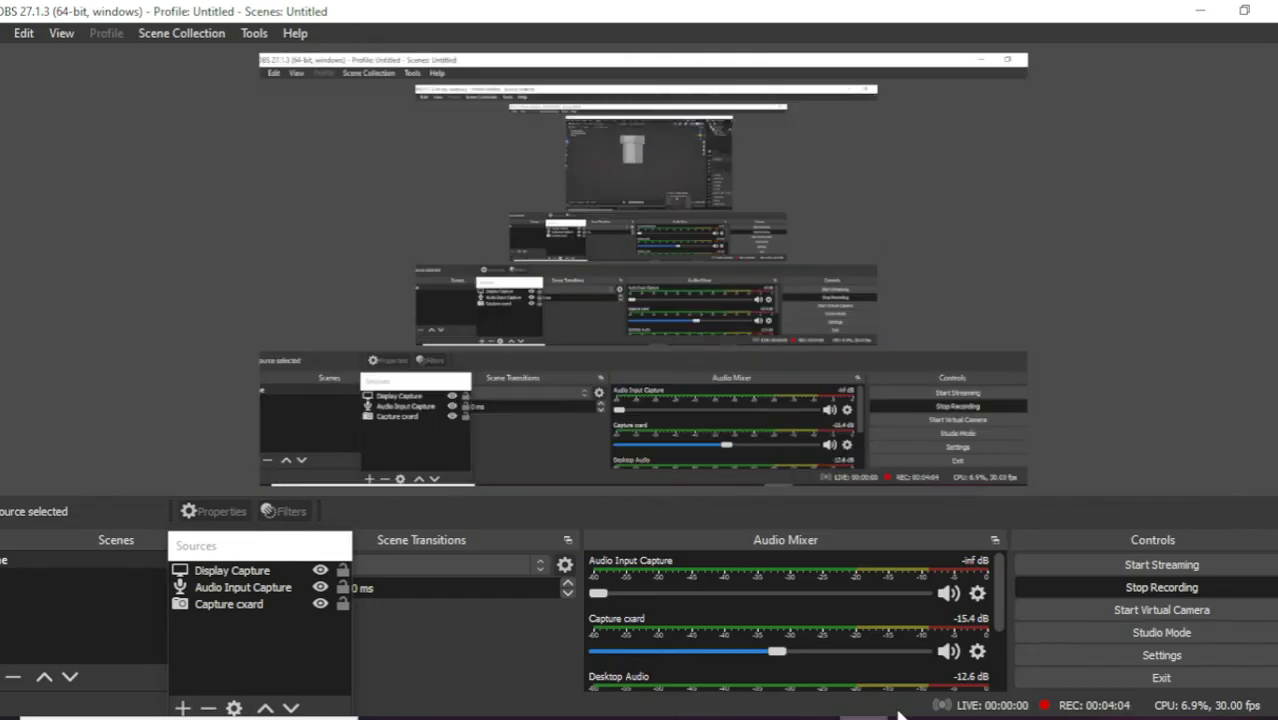